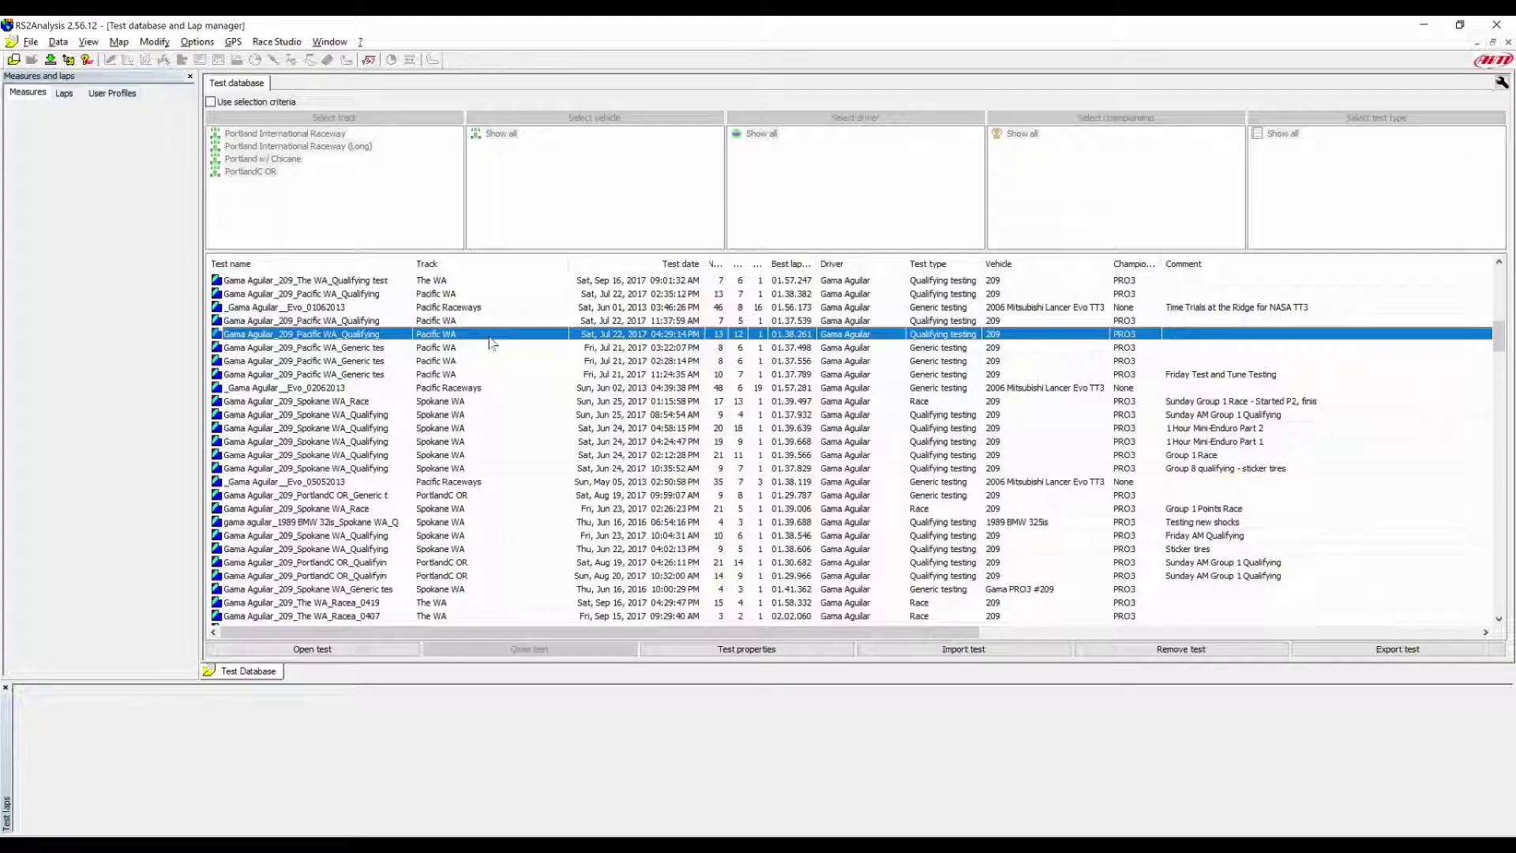
Open the folder containing the selected Pacific WA qualifying test and check the test's file path and file name in the database.
right_click(484, 335)
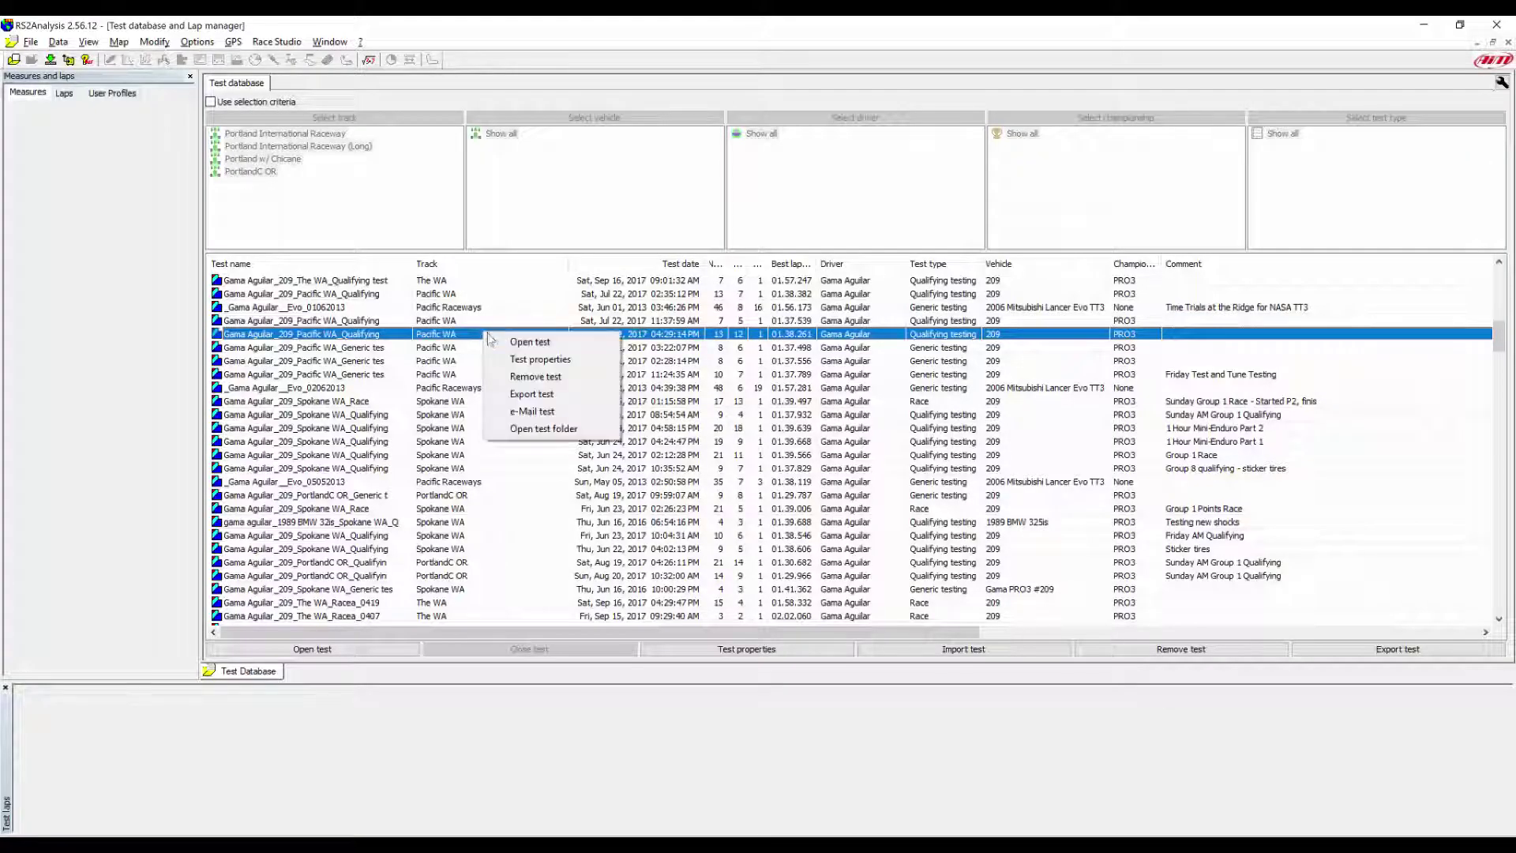
click(543, 429)
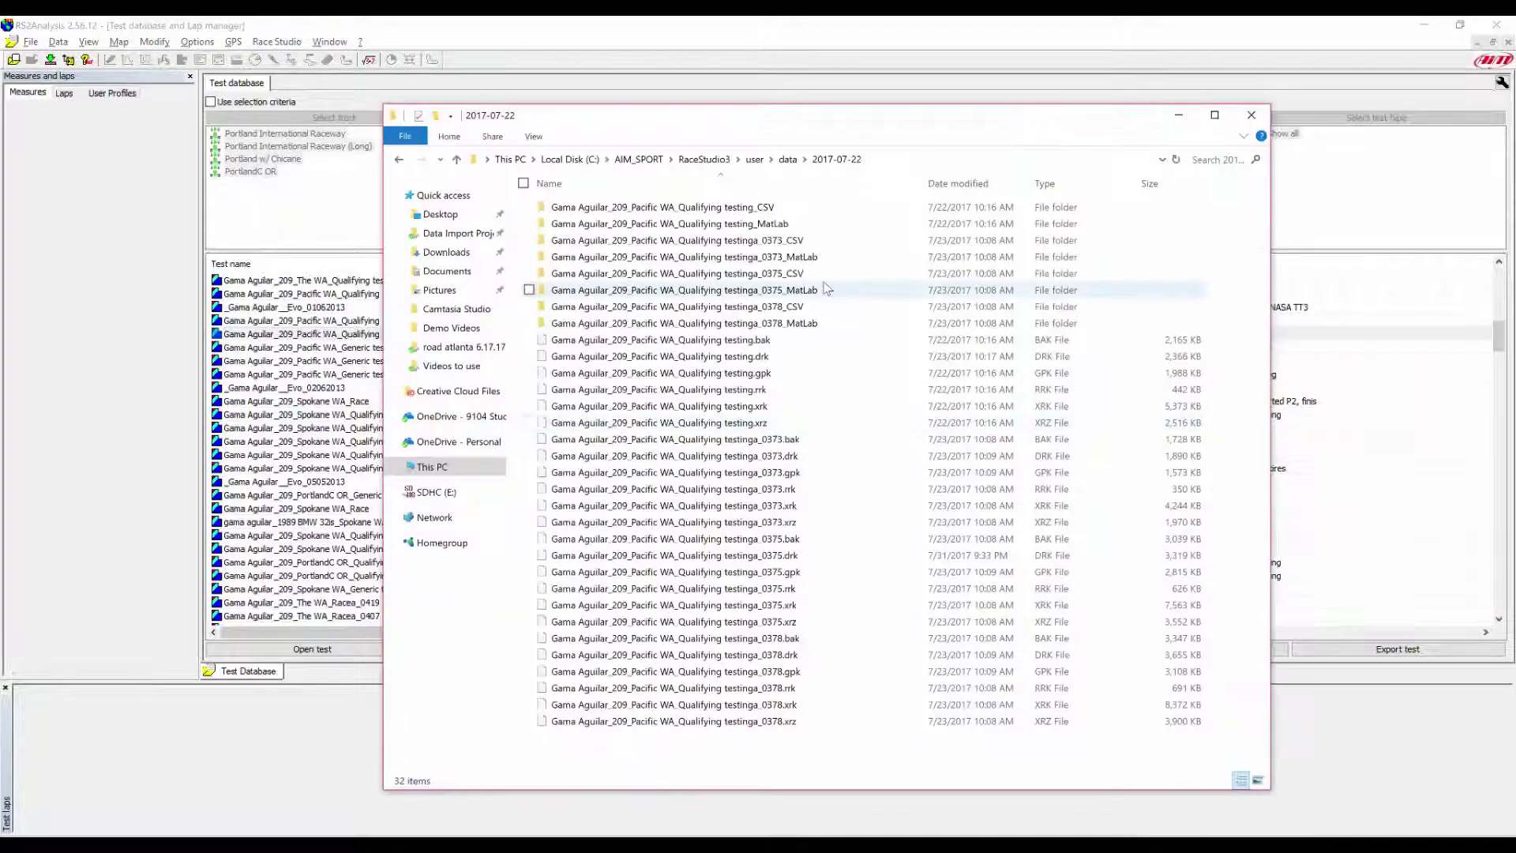
drag(288, 629, 1020, 636)
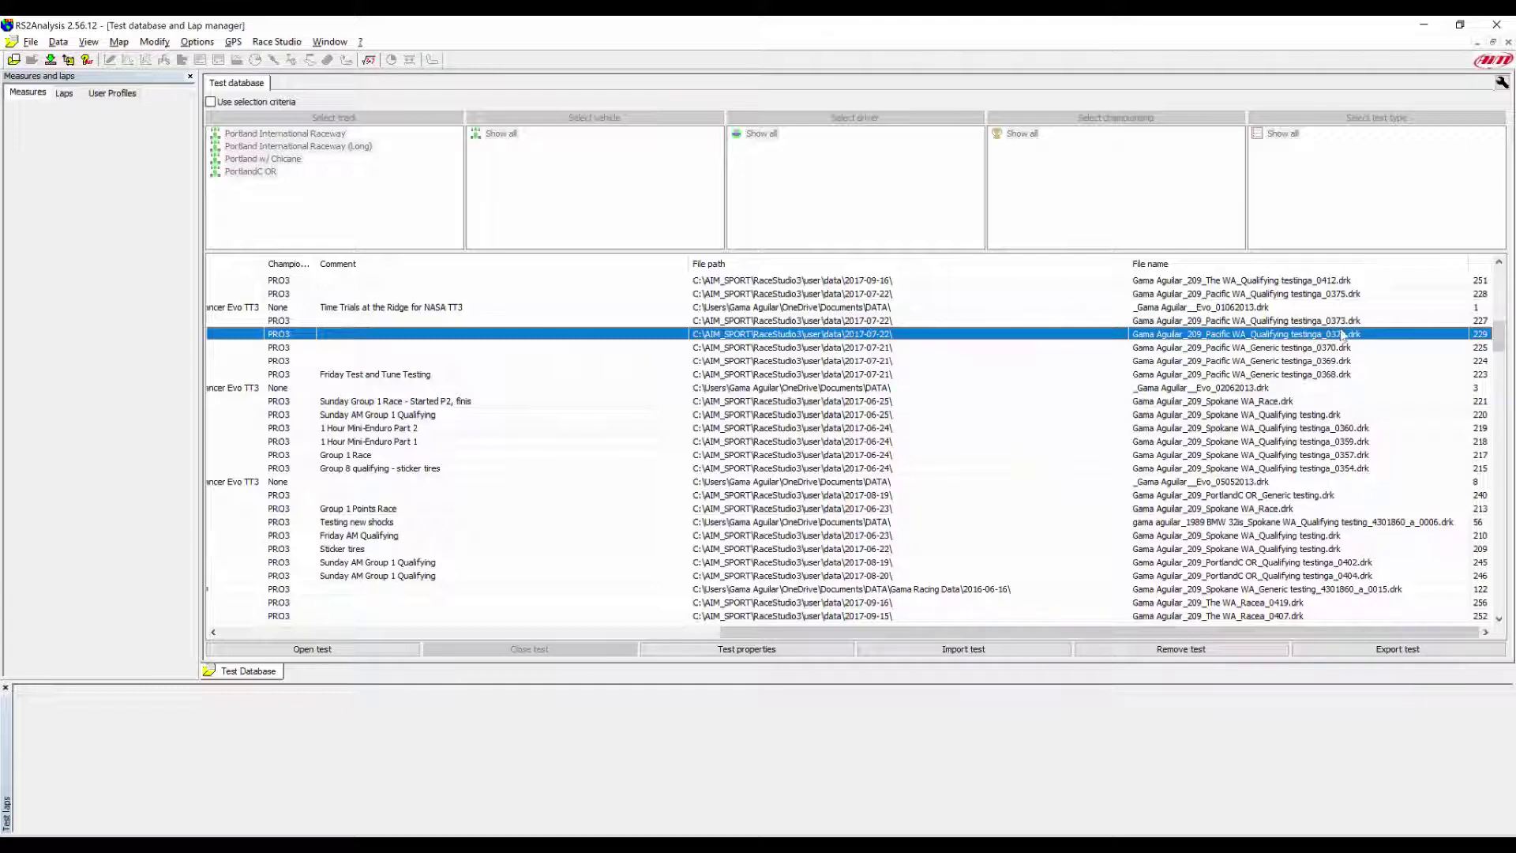
double_click(1345, 341)
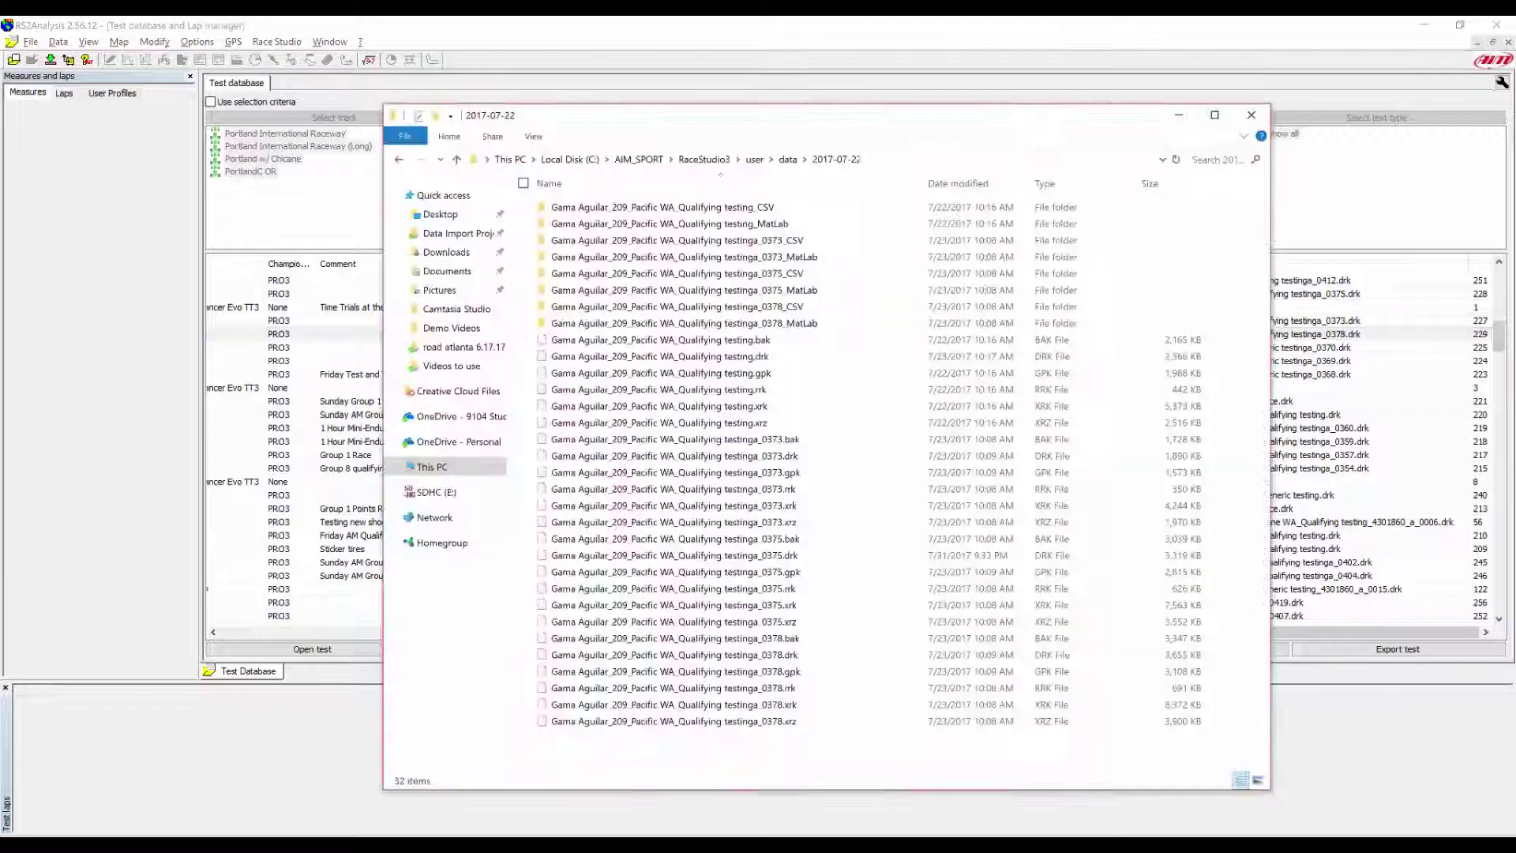
Copy the full path of the 2017-07-22 test folder.
click(907, 162)
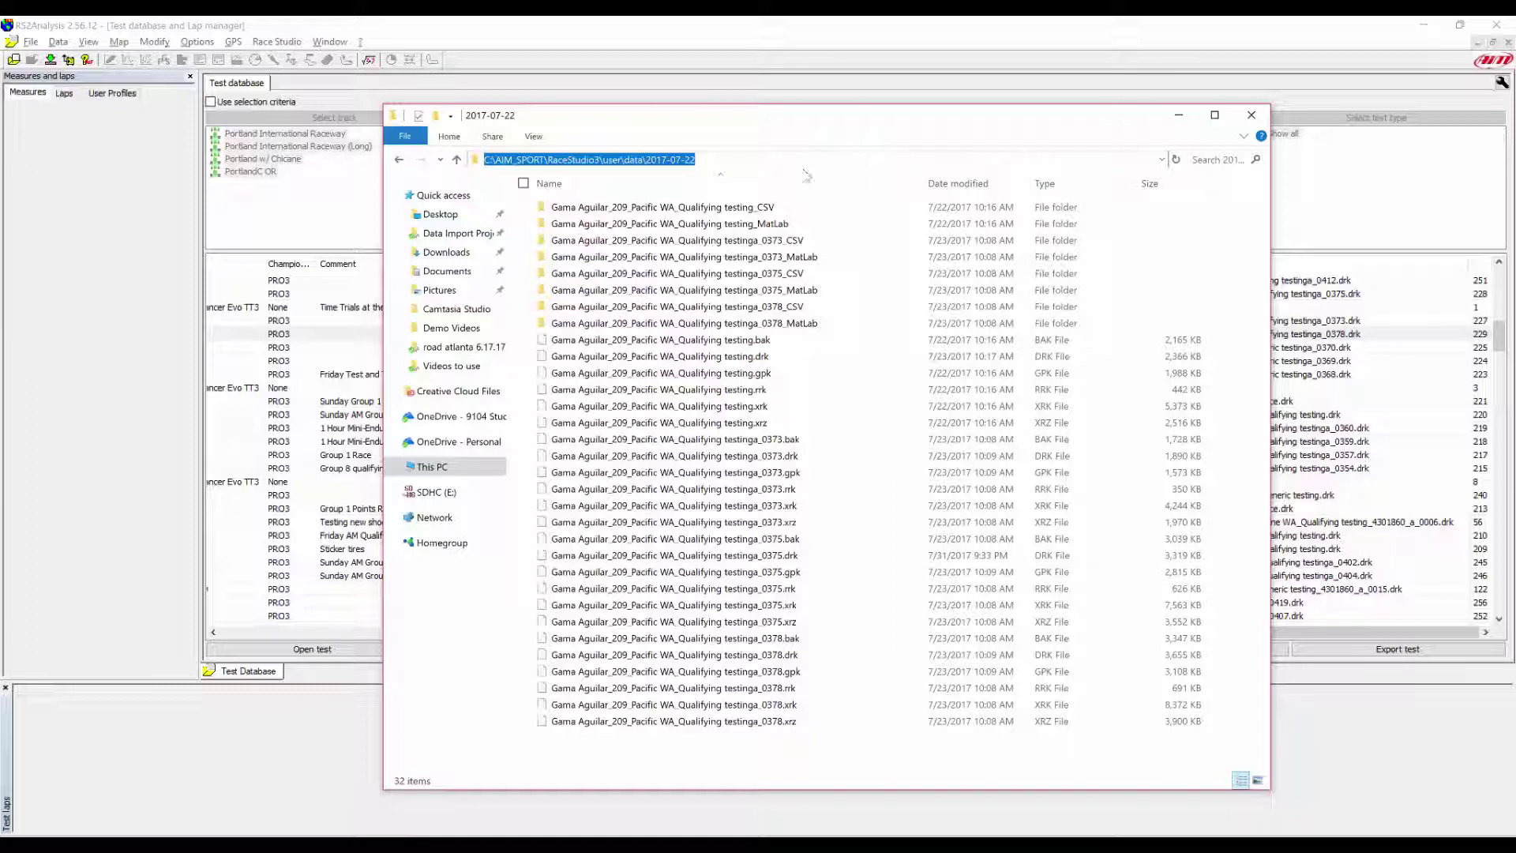
right_click(650, 161)
click(577, 205)
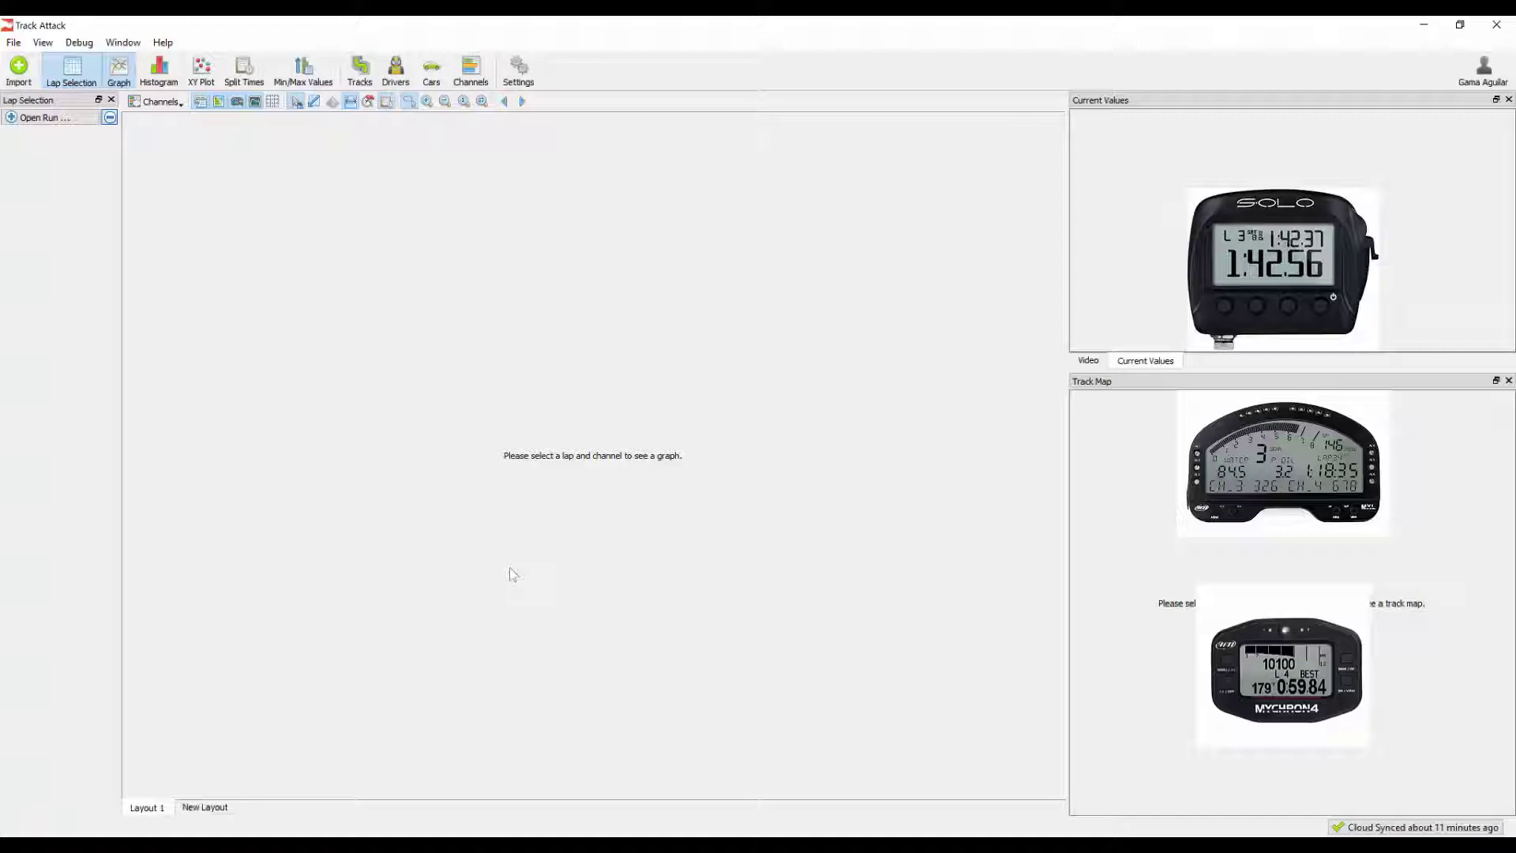
In Track Attack, start a file import and go to the copied folder C:\AIM_SPORT\RaceStudio3\user\data\2017-07-22.
click(11, 60)
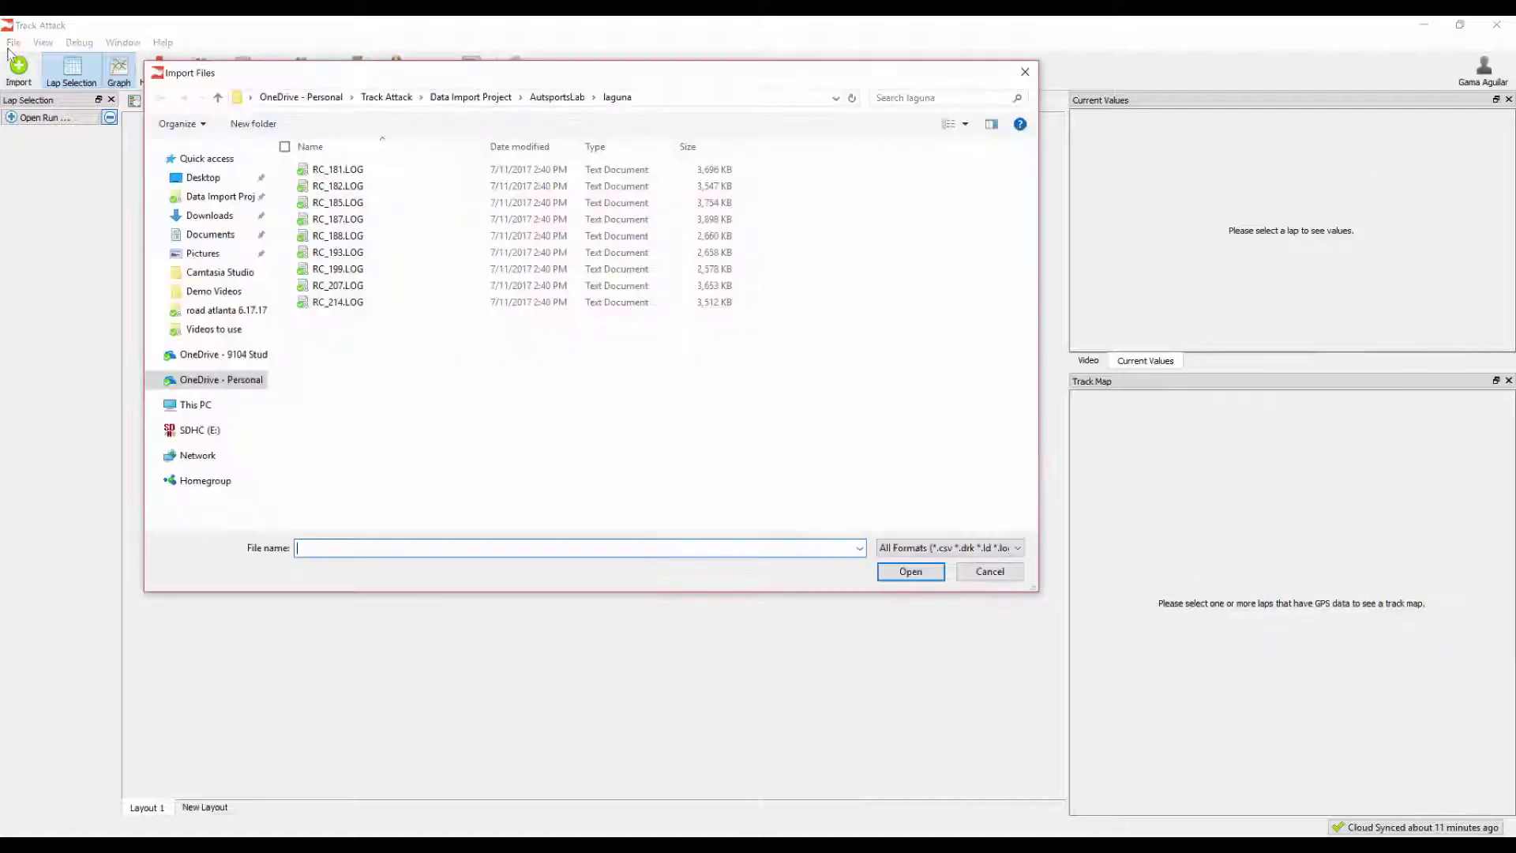
click(672, 99)
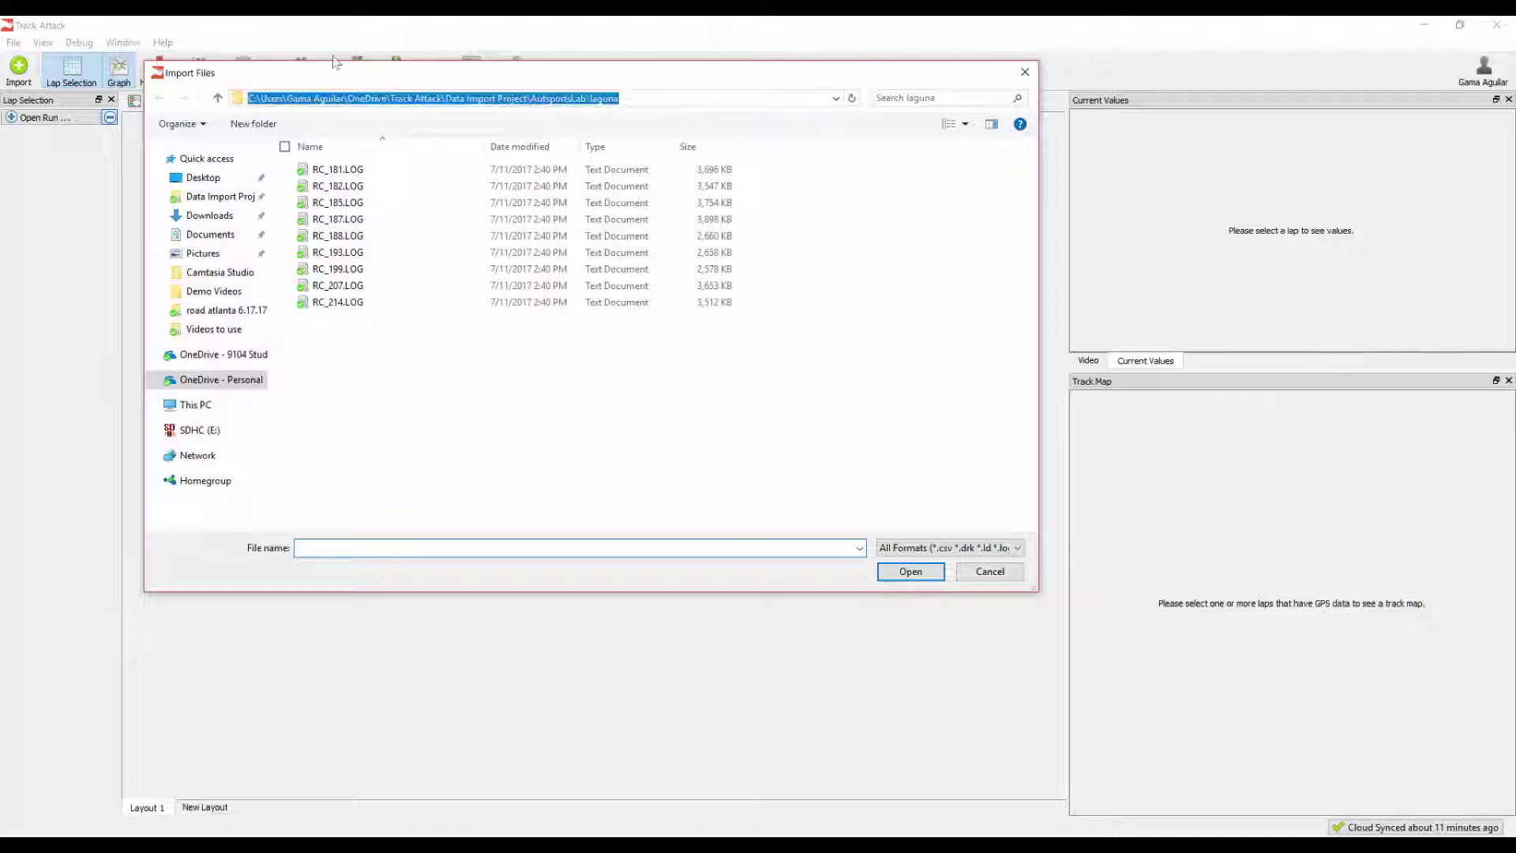
key(ctrl+v)
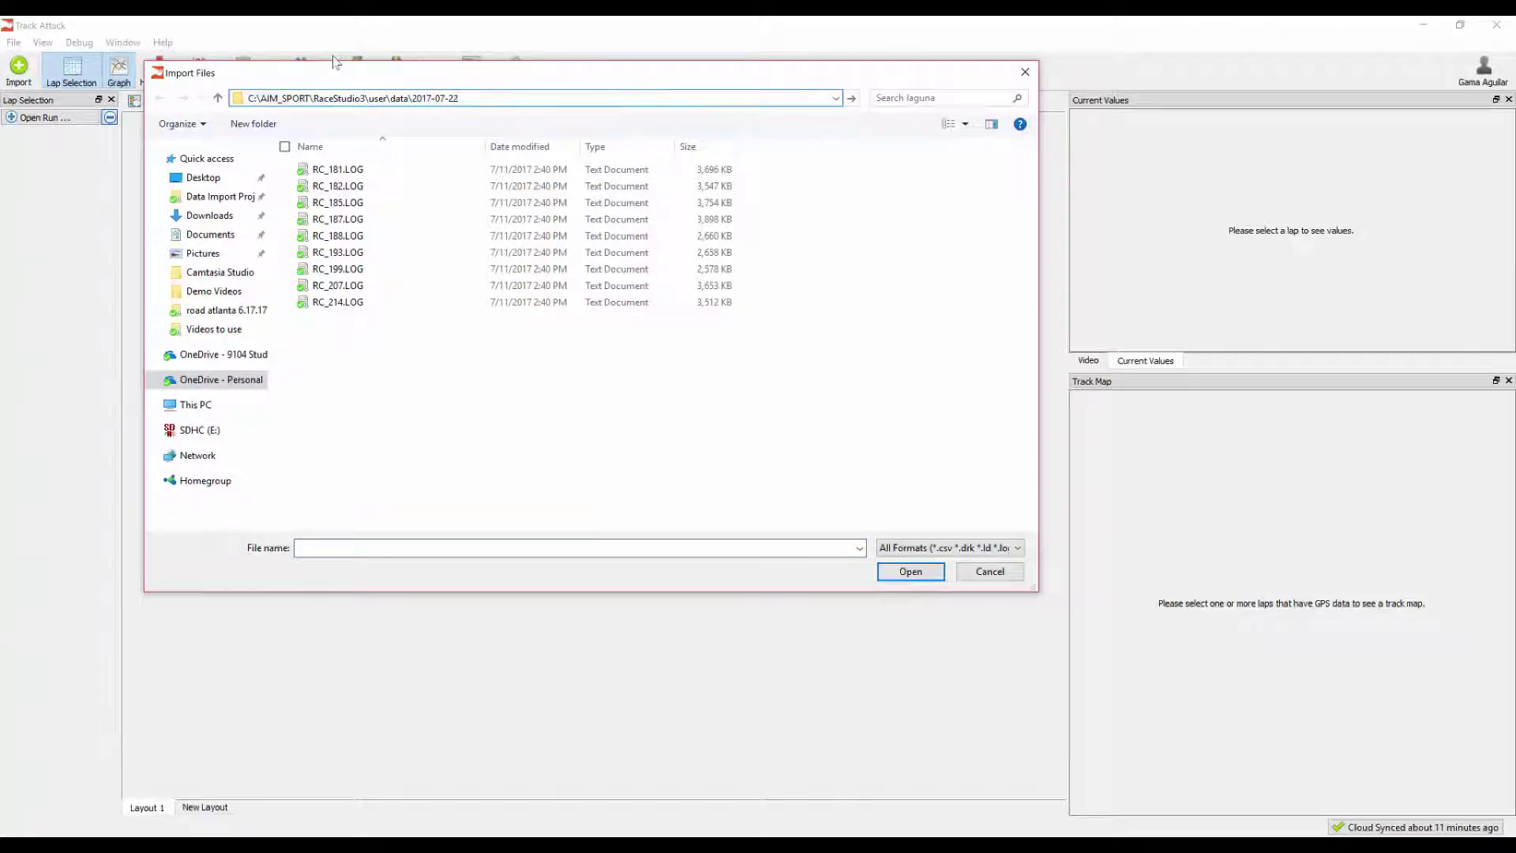
key(Return)
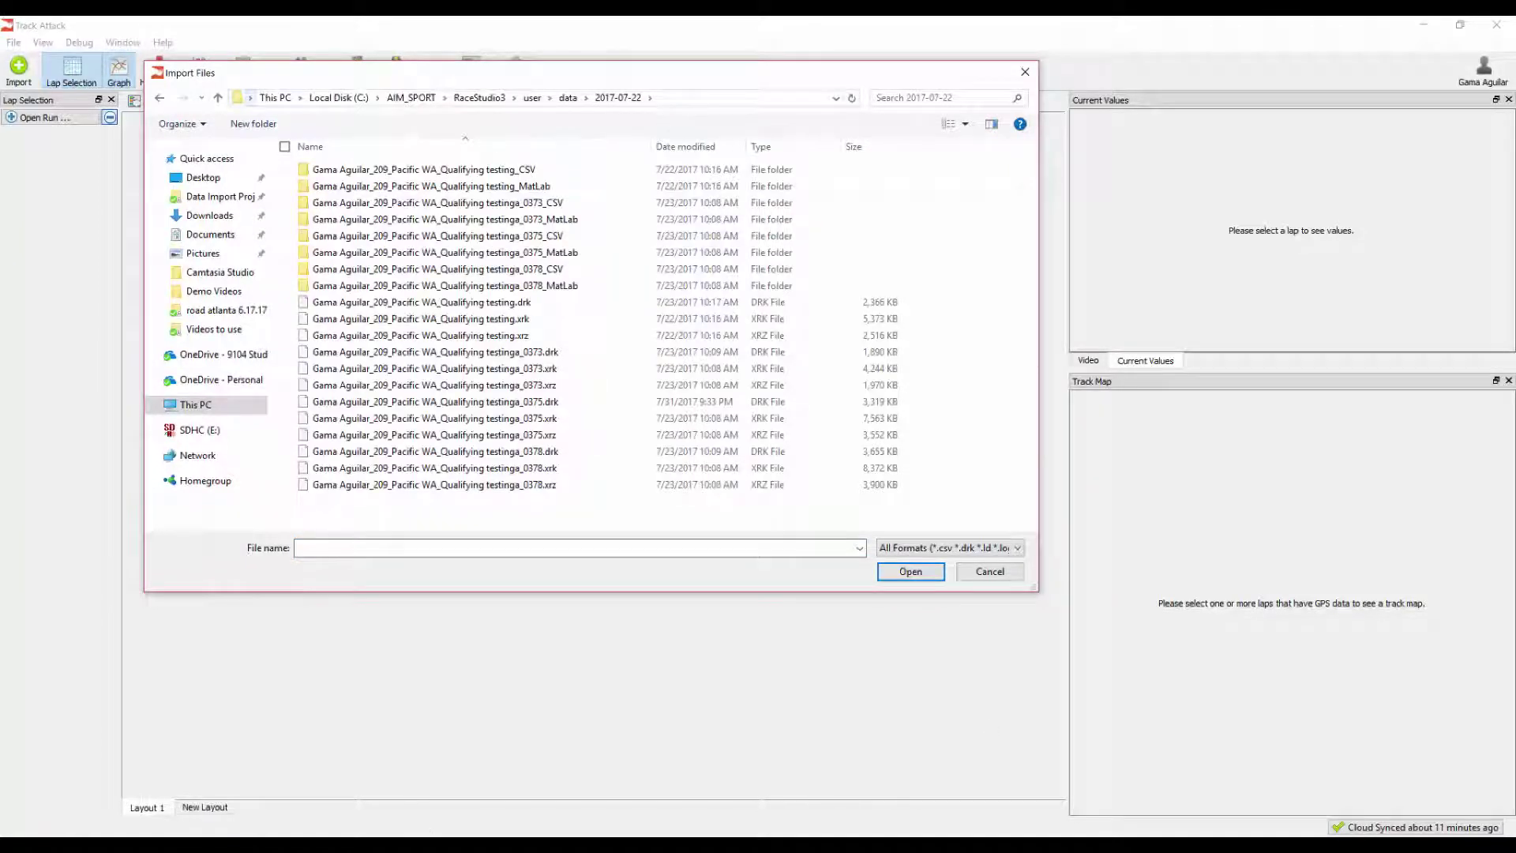
Switch to File Explorer and examine the file formats saved for each test, such as .bak, .drk, .gpk, .rrk, .xrk and .xrz.
mouse_move(408, 844)
click(437, 808)
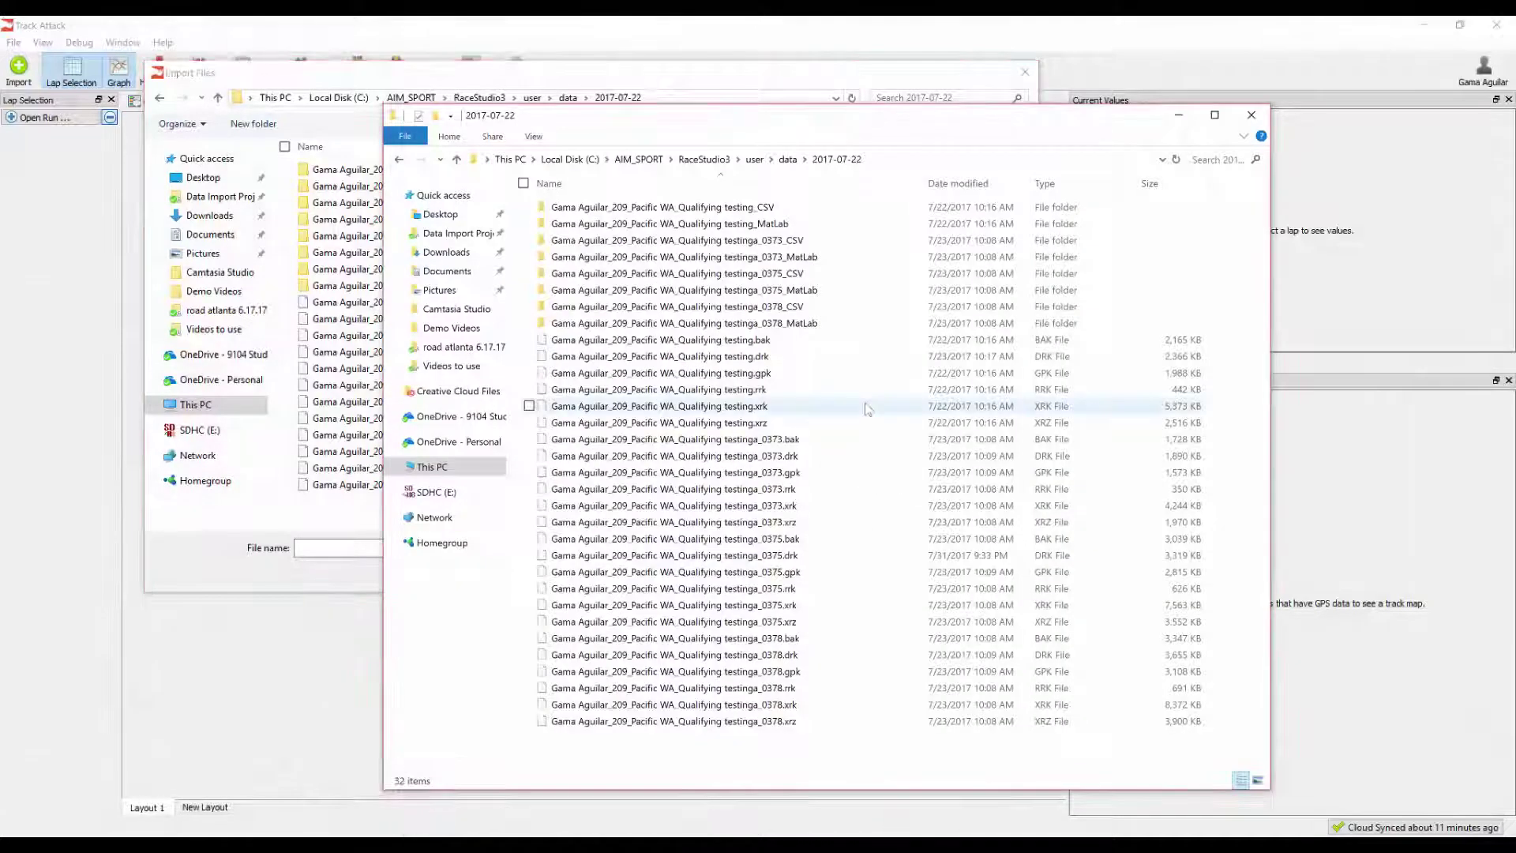
click(817, 344)
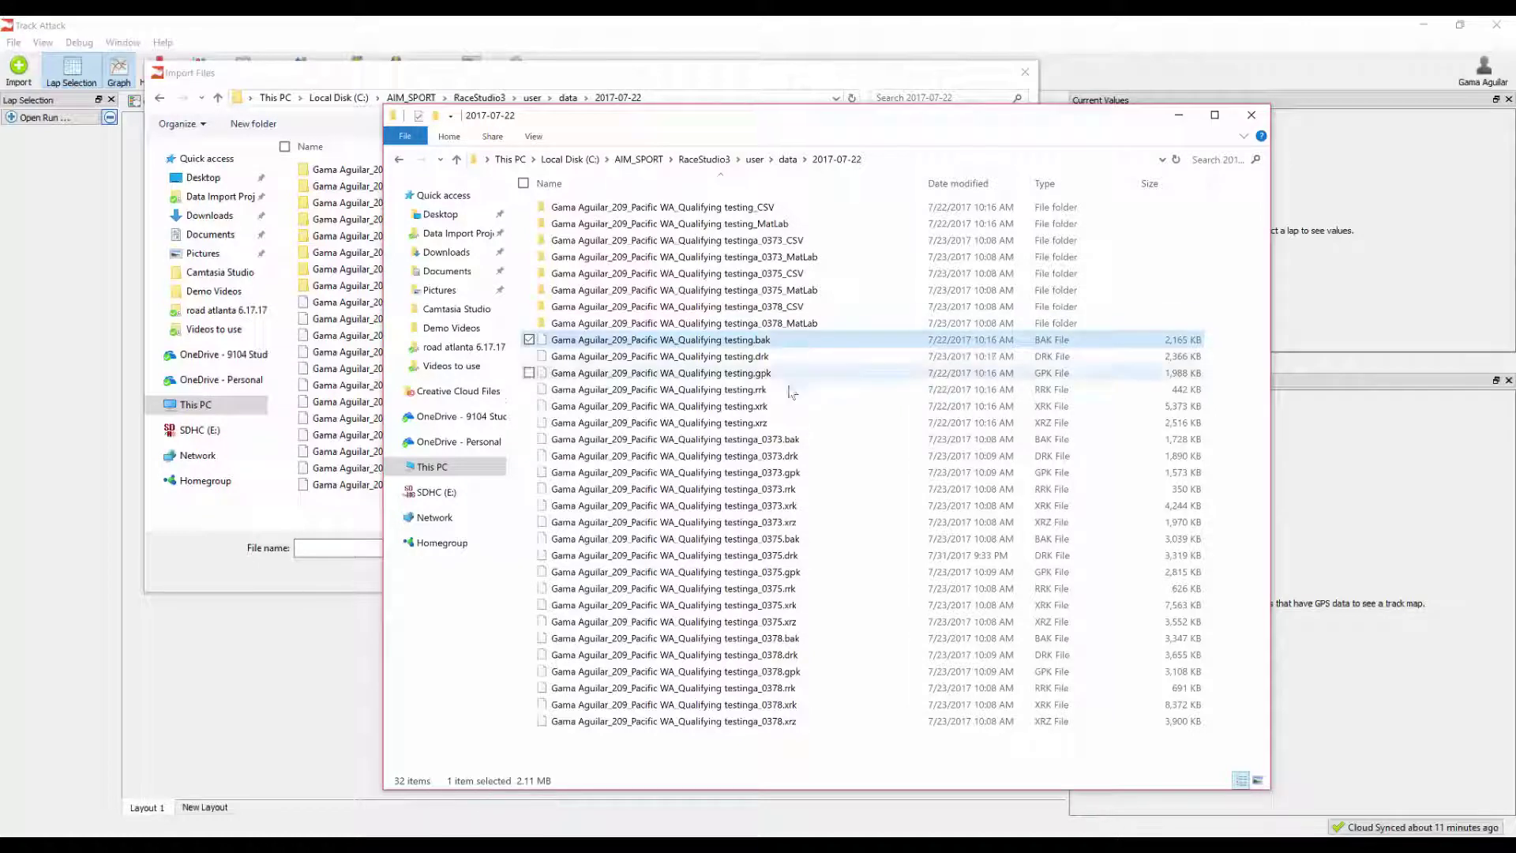
shift+click(784, 424)
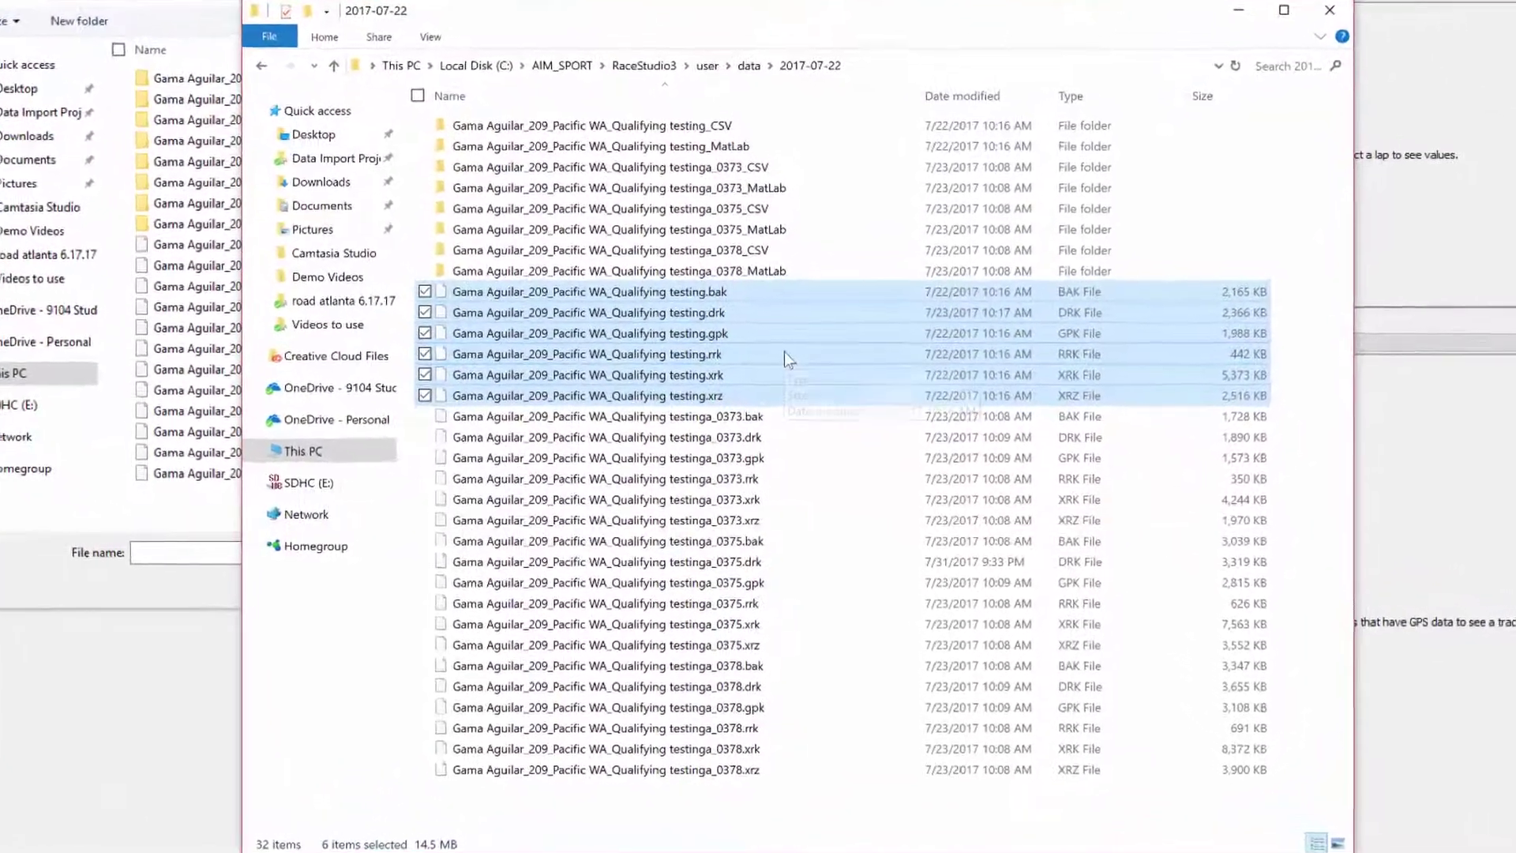
click(773, 343)
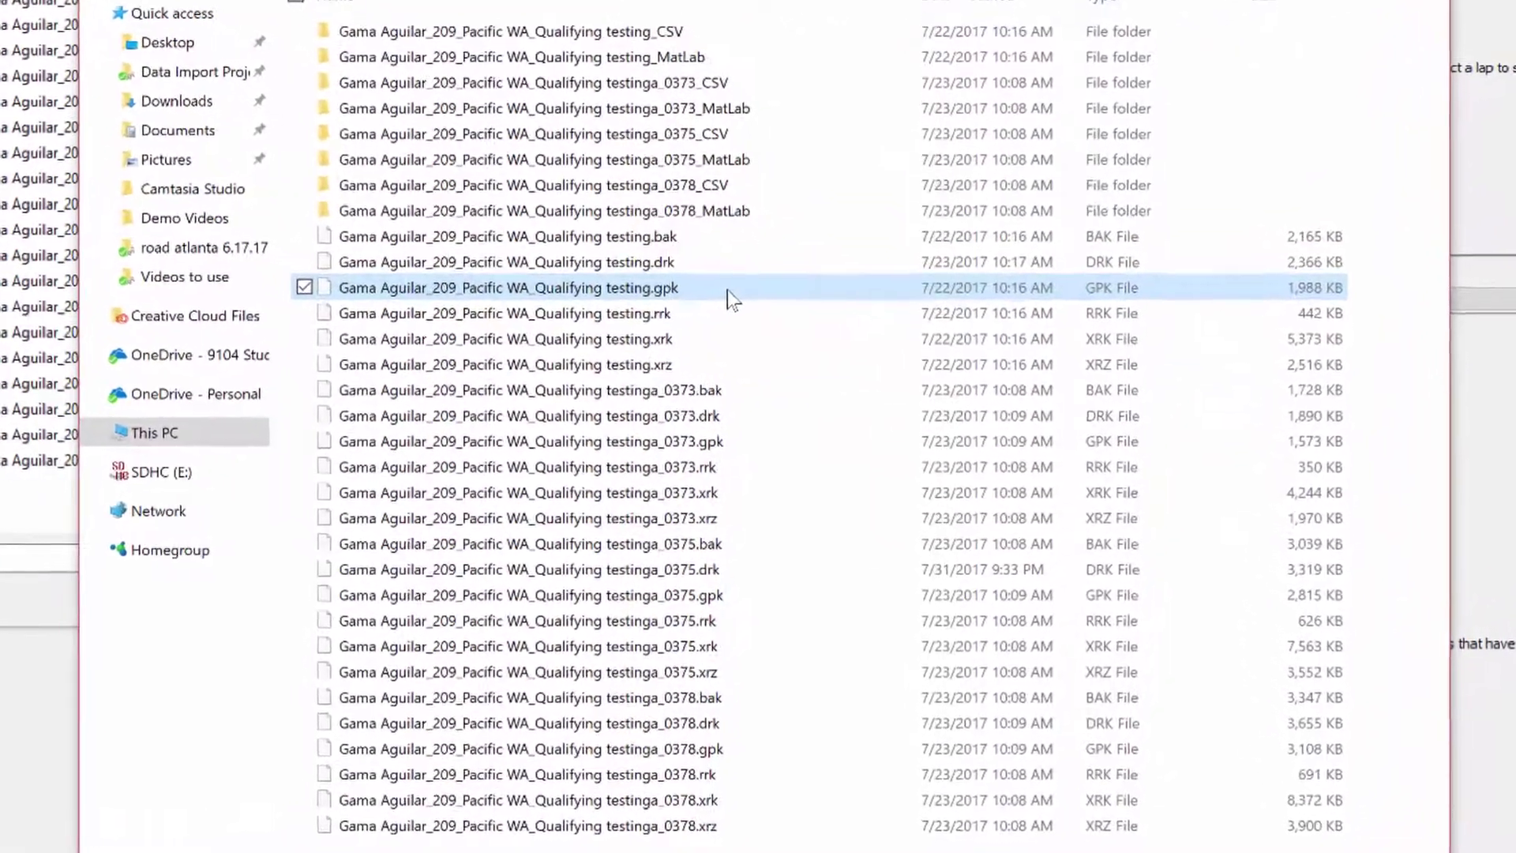
key(Up)
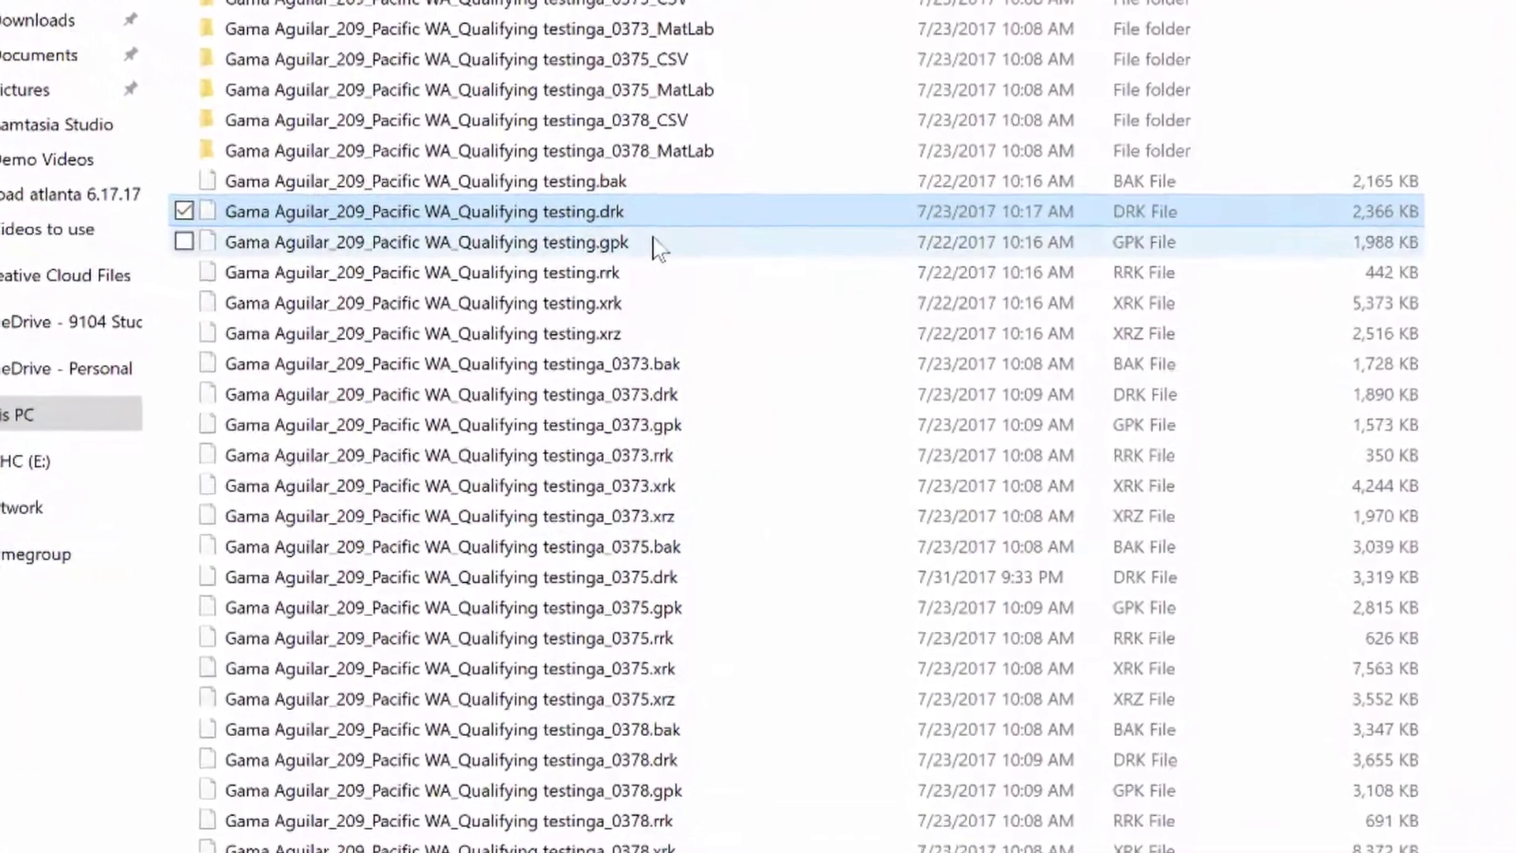
click(655, 245)
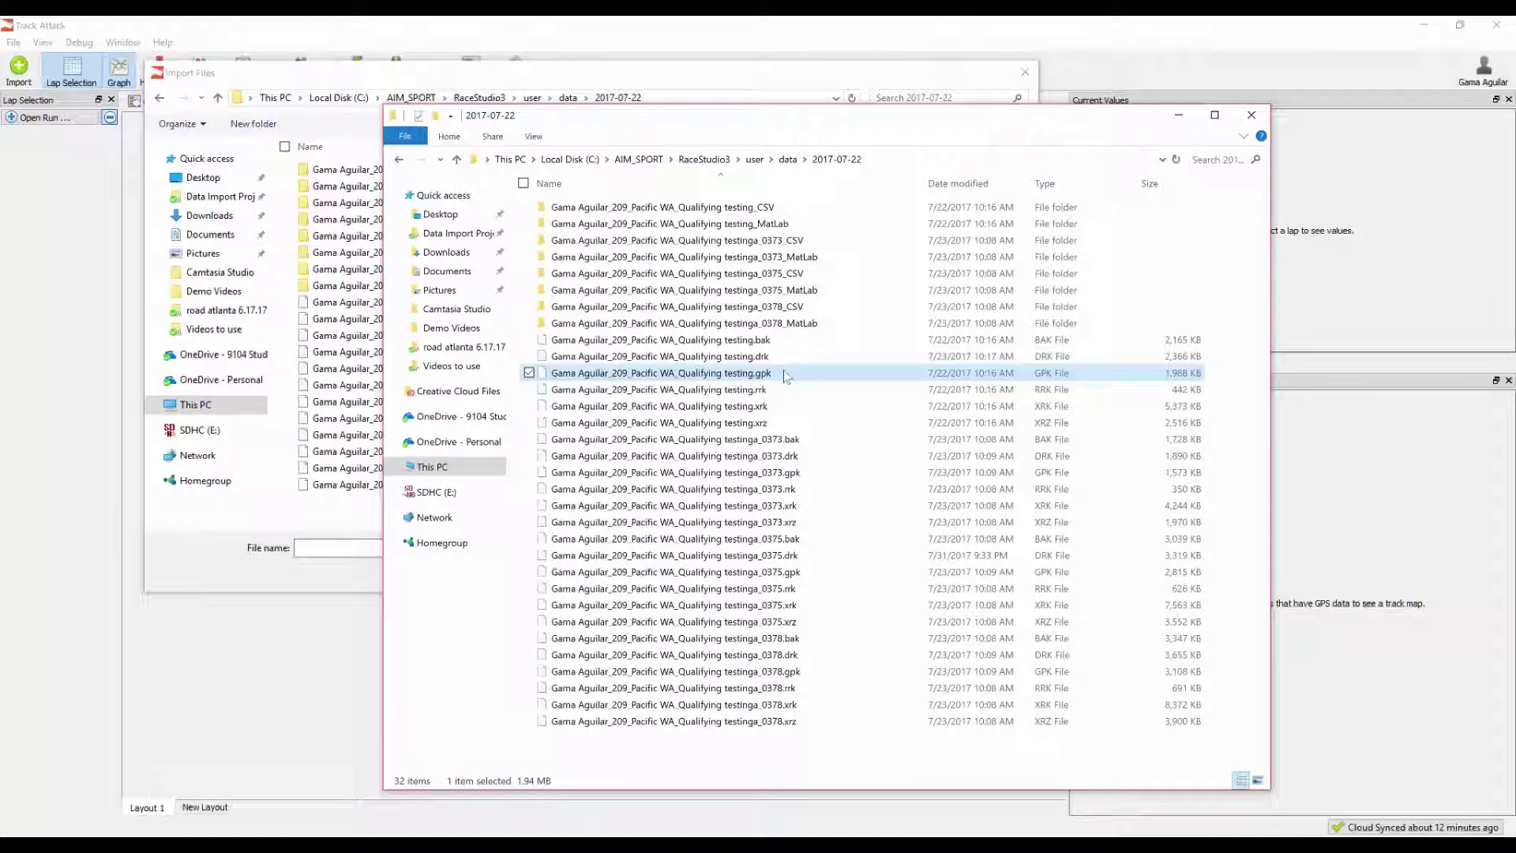
key(Up)
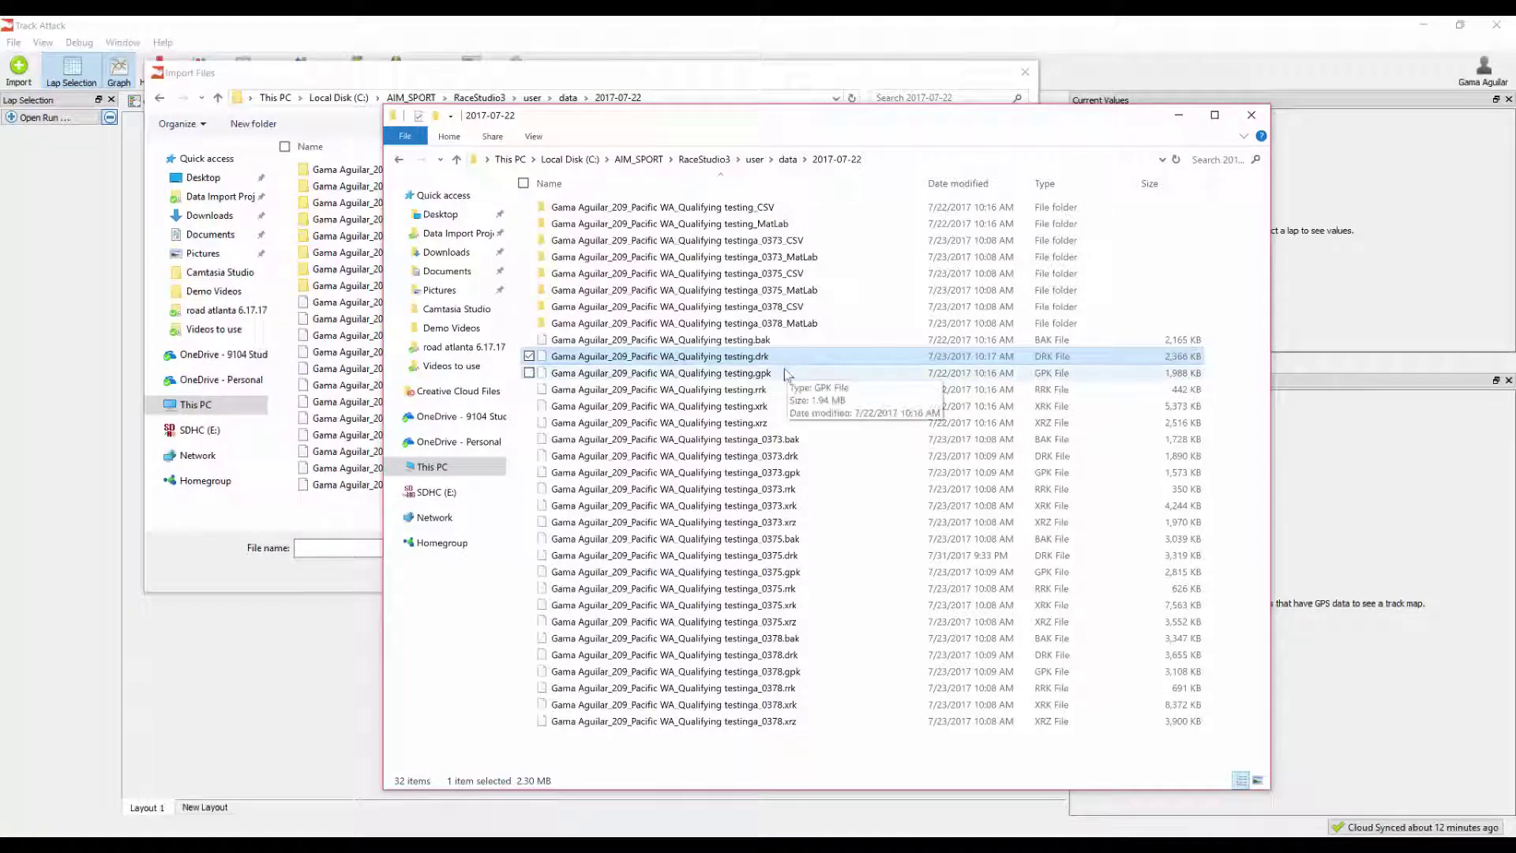
click(787, 374)
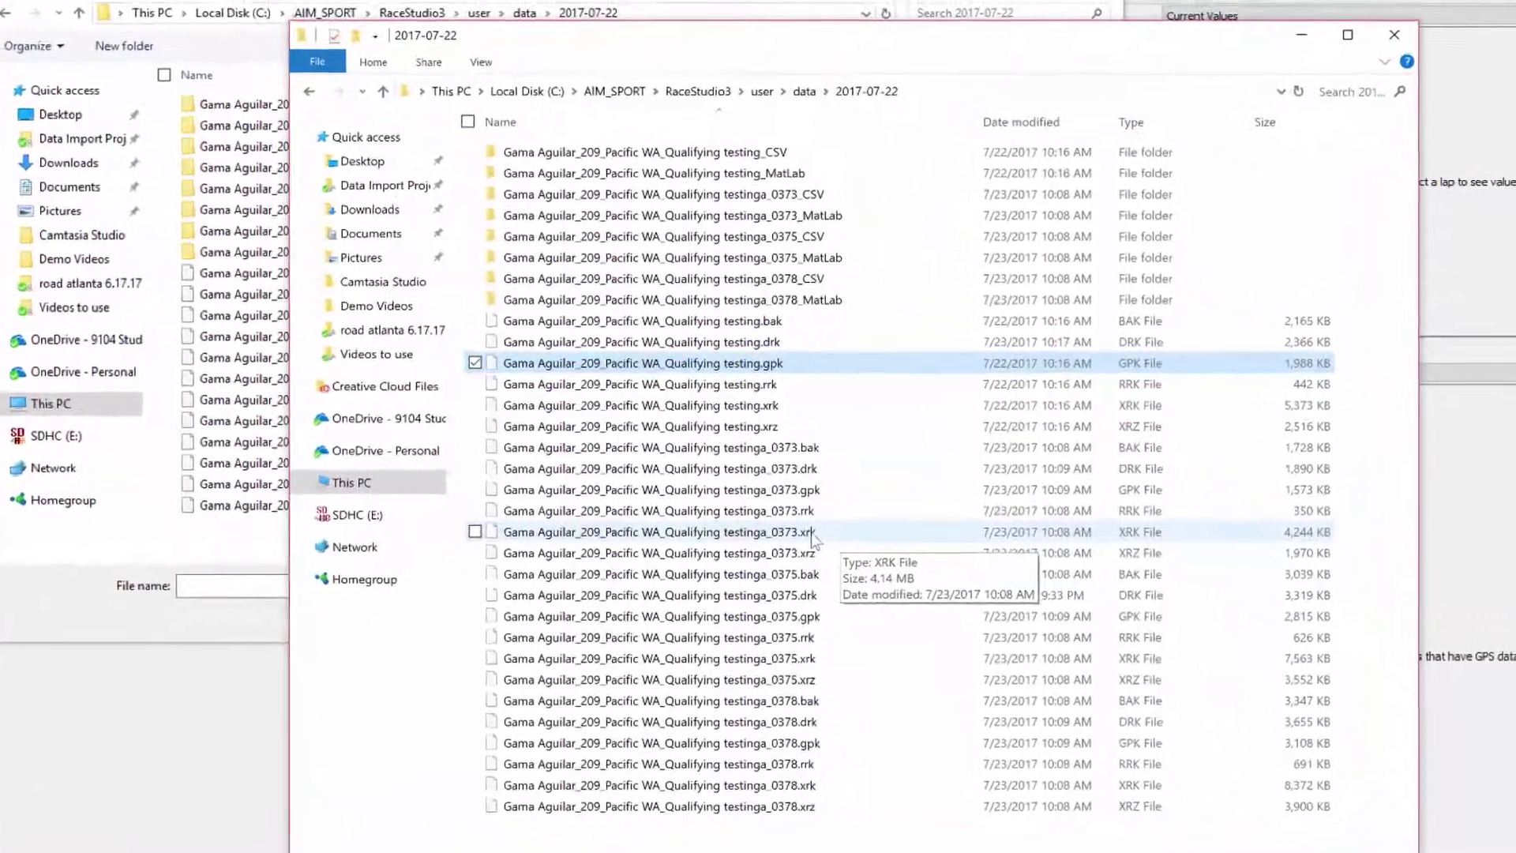
click(813, 537)
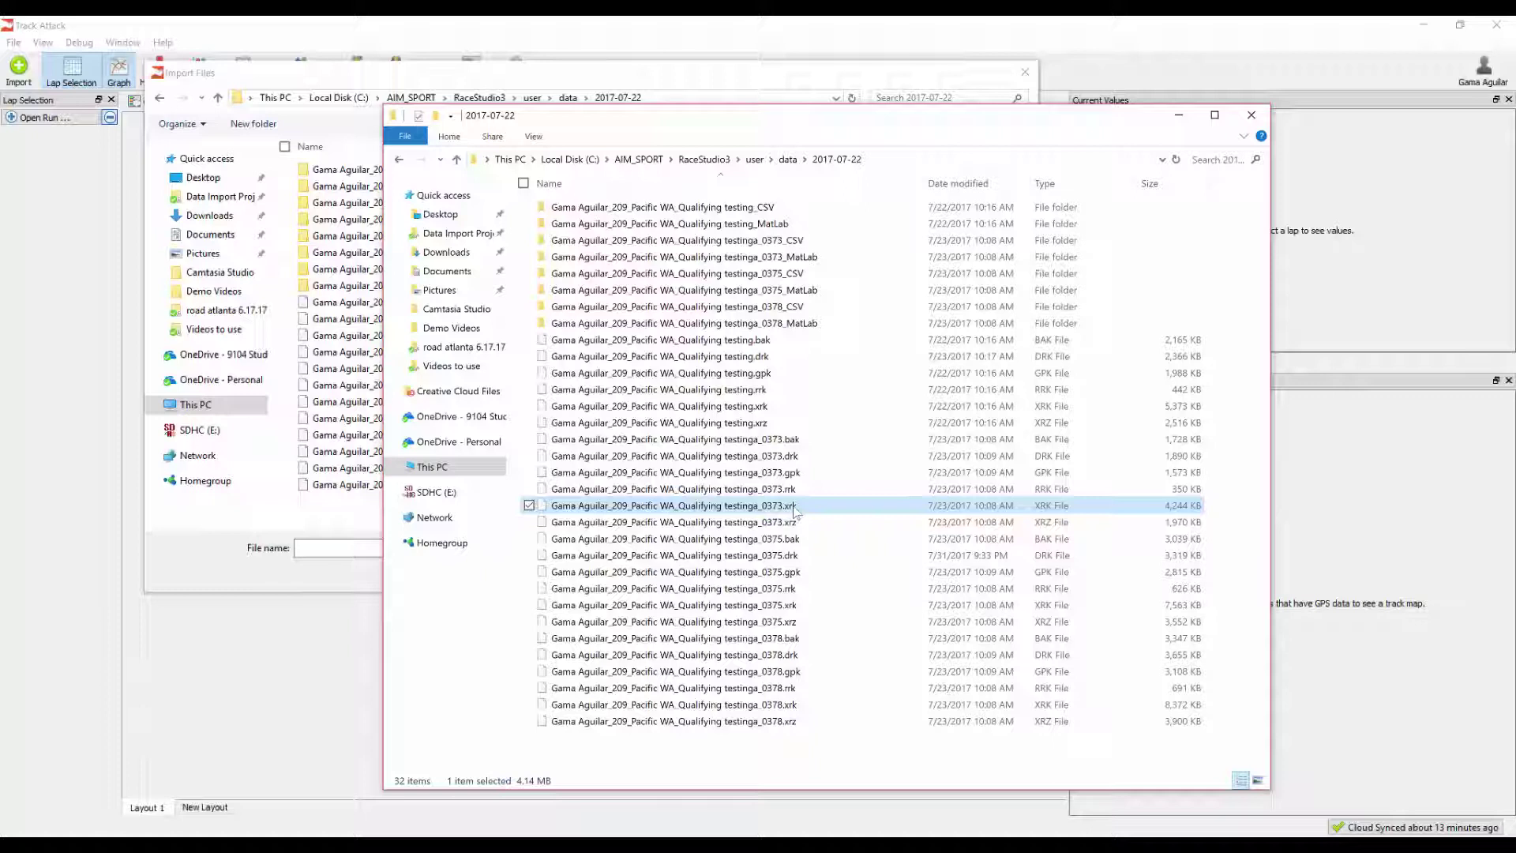
Choose the first qualifying test's .drk file and the .xrk files of tests 0373, 0375 and 0378, and open them for import.
click(471, 80)
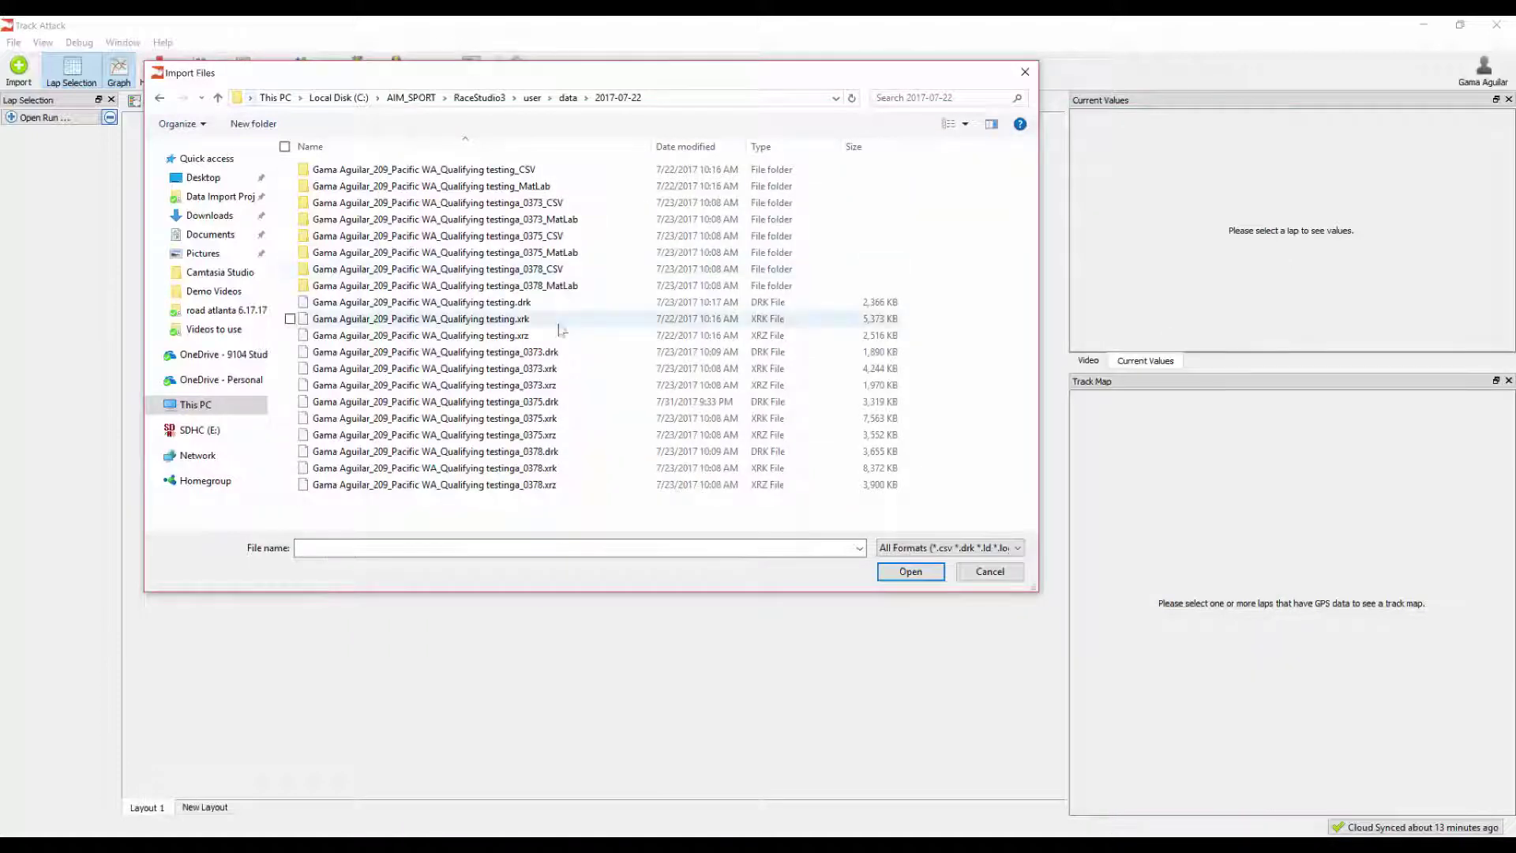
click(515, 304)
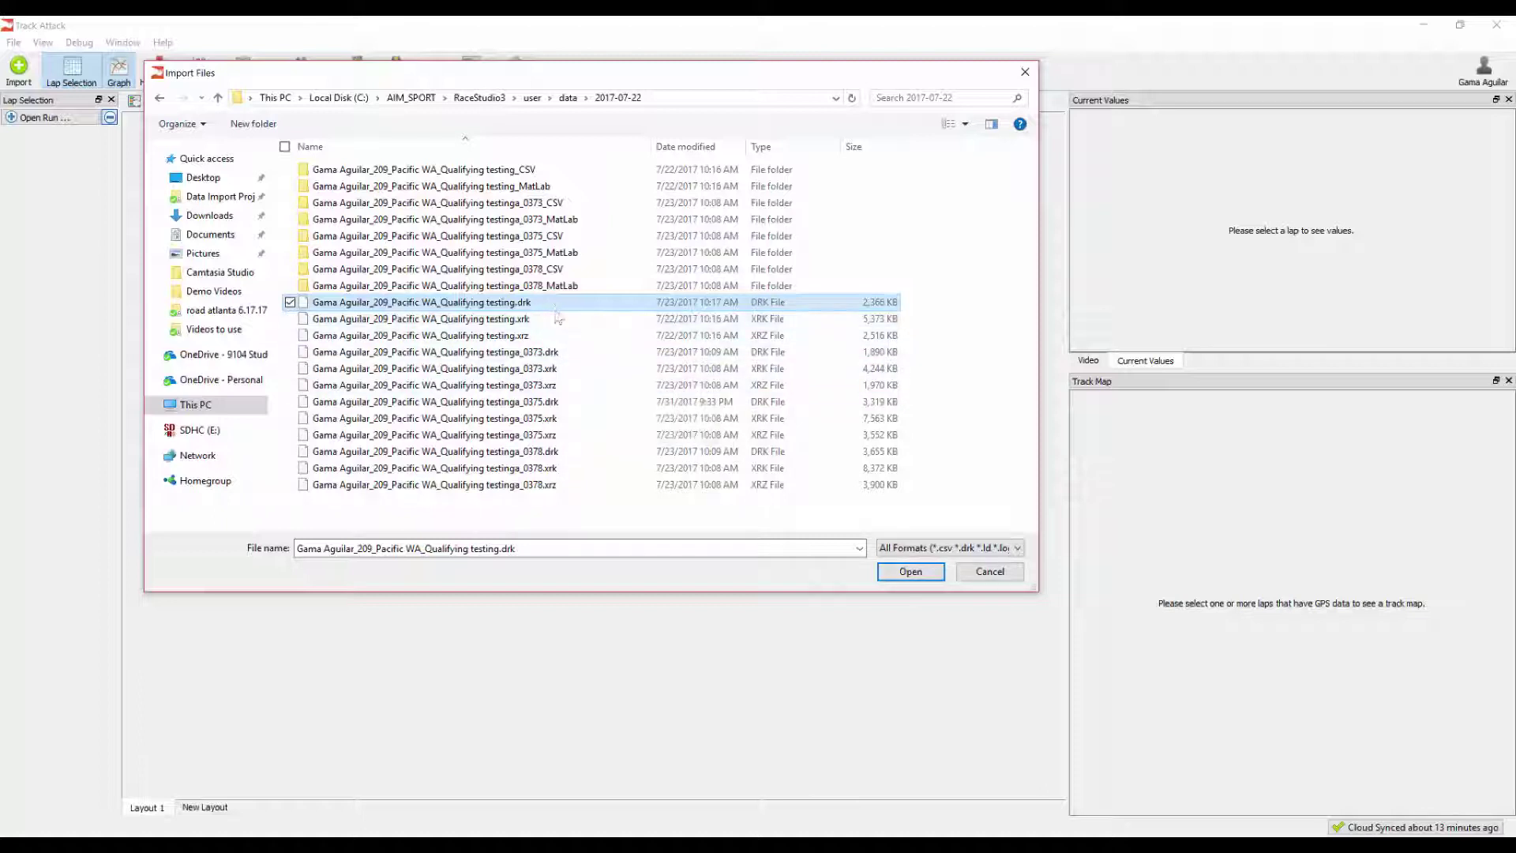
ctrl+click(582, 370)
ctrl+click(566, 419)
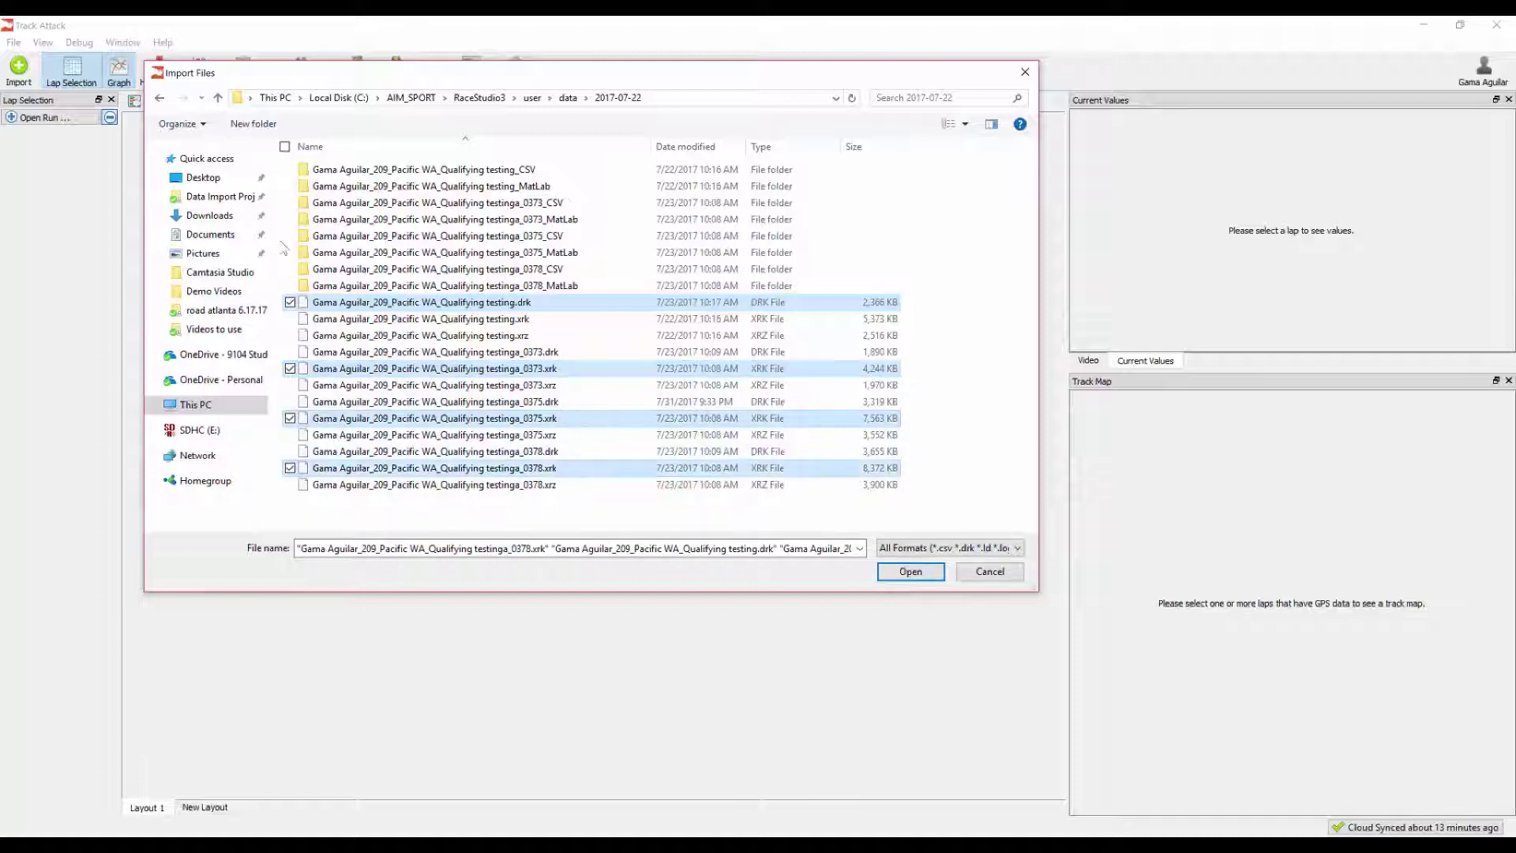
click(906, 573)
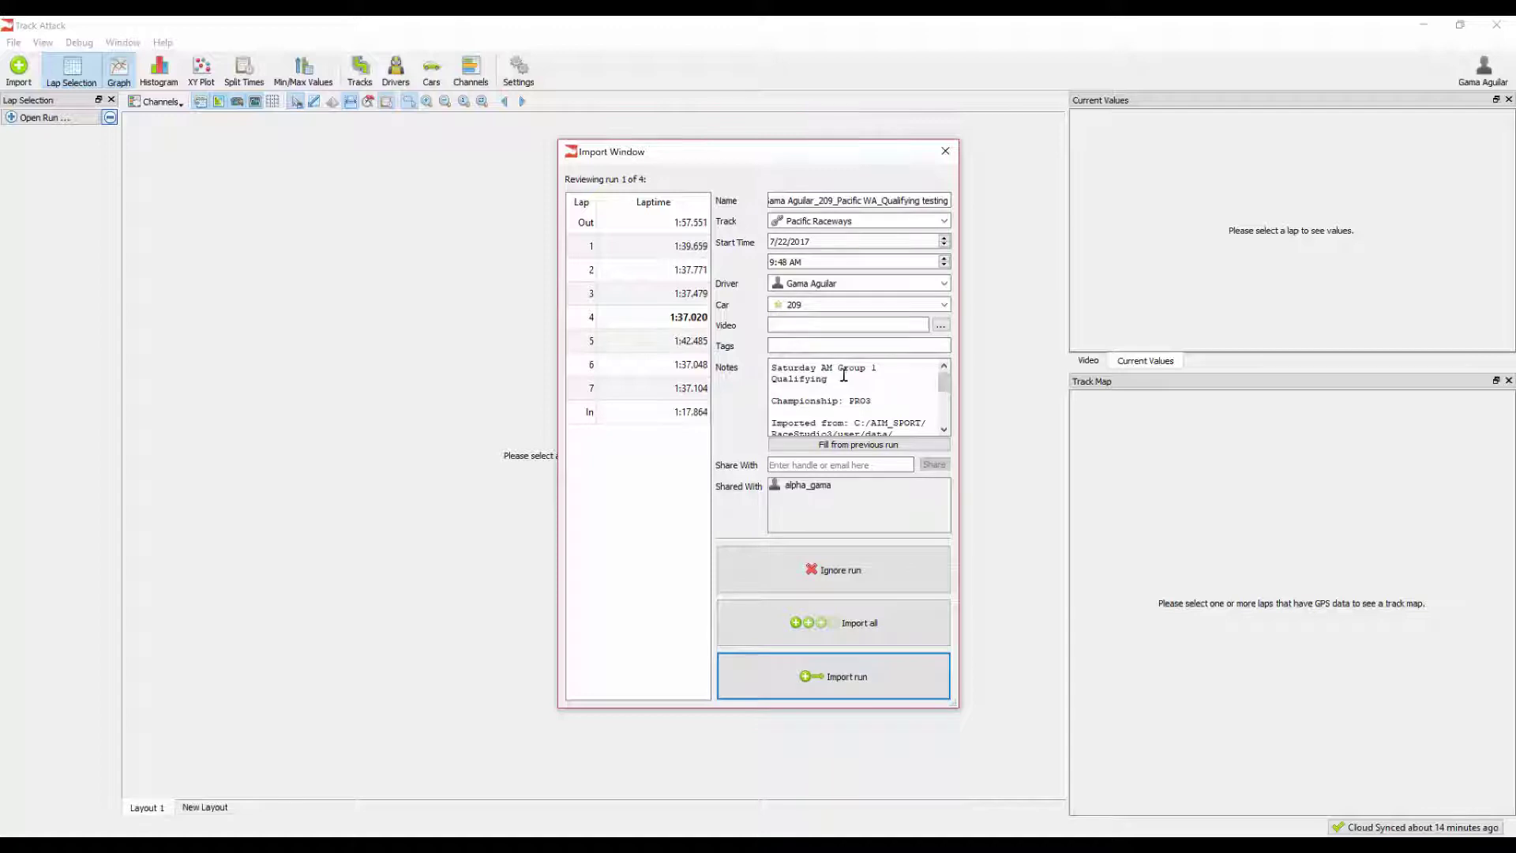
Try the PGP Full Course CCW track for the first run, and set it back to Pacific Raceways.
click(944, 225)
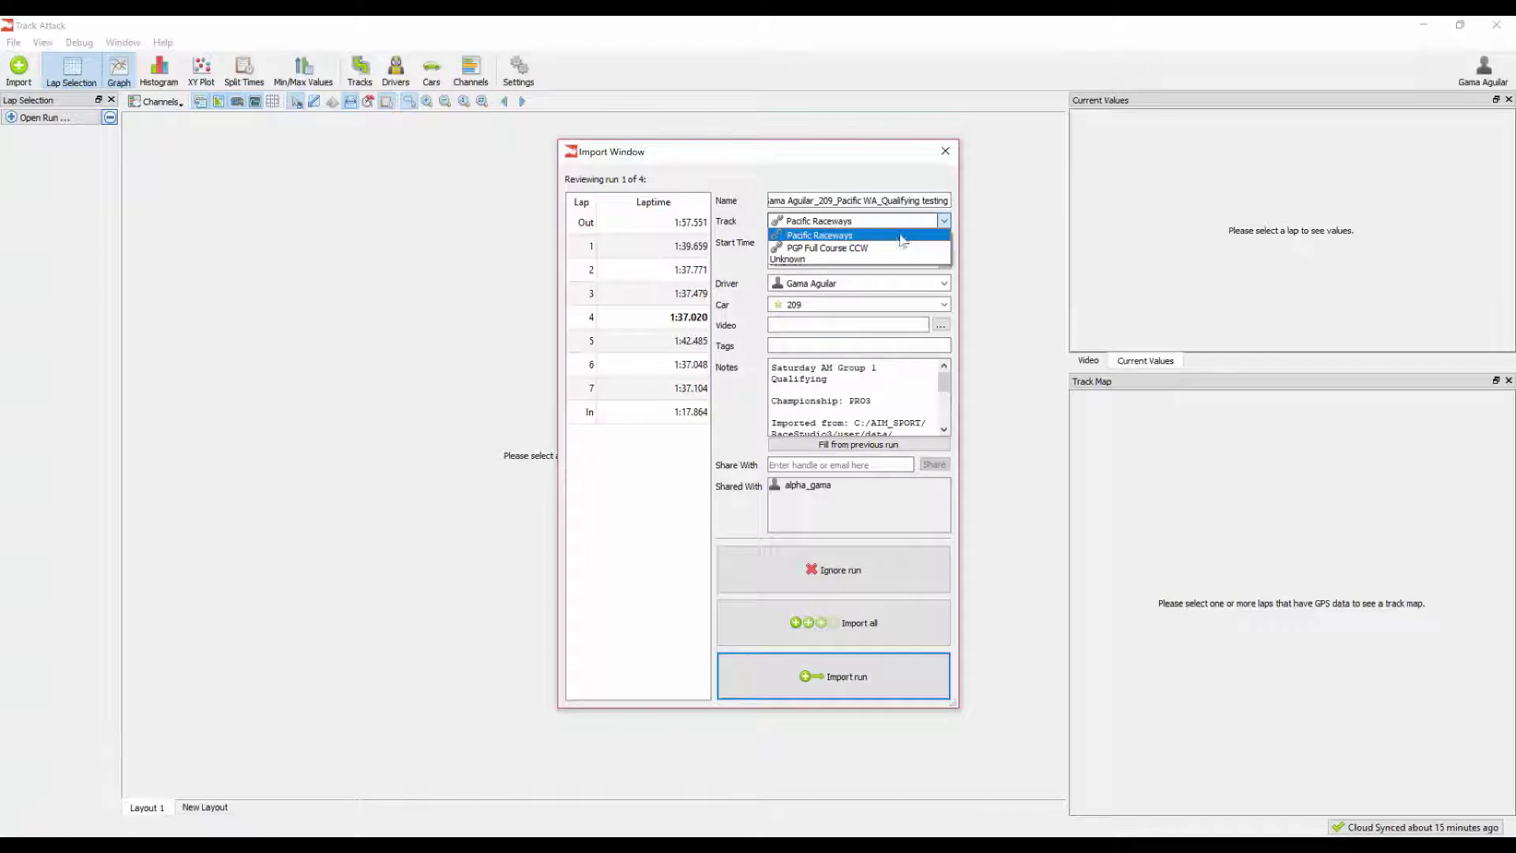
click(868, 248)
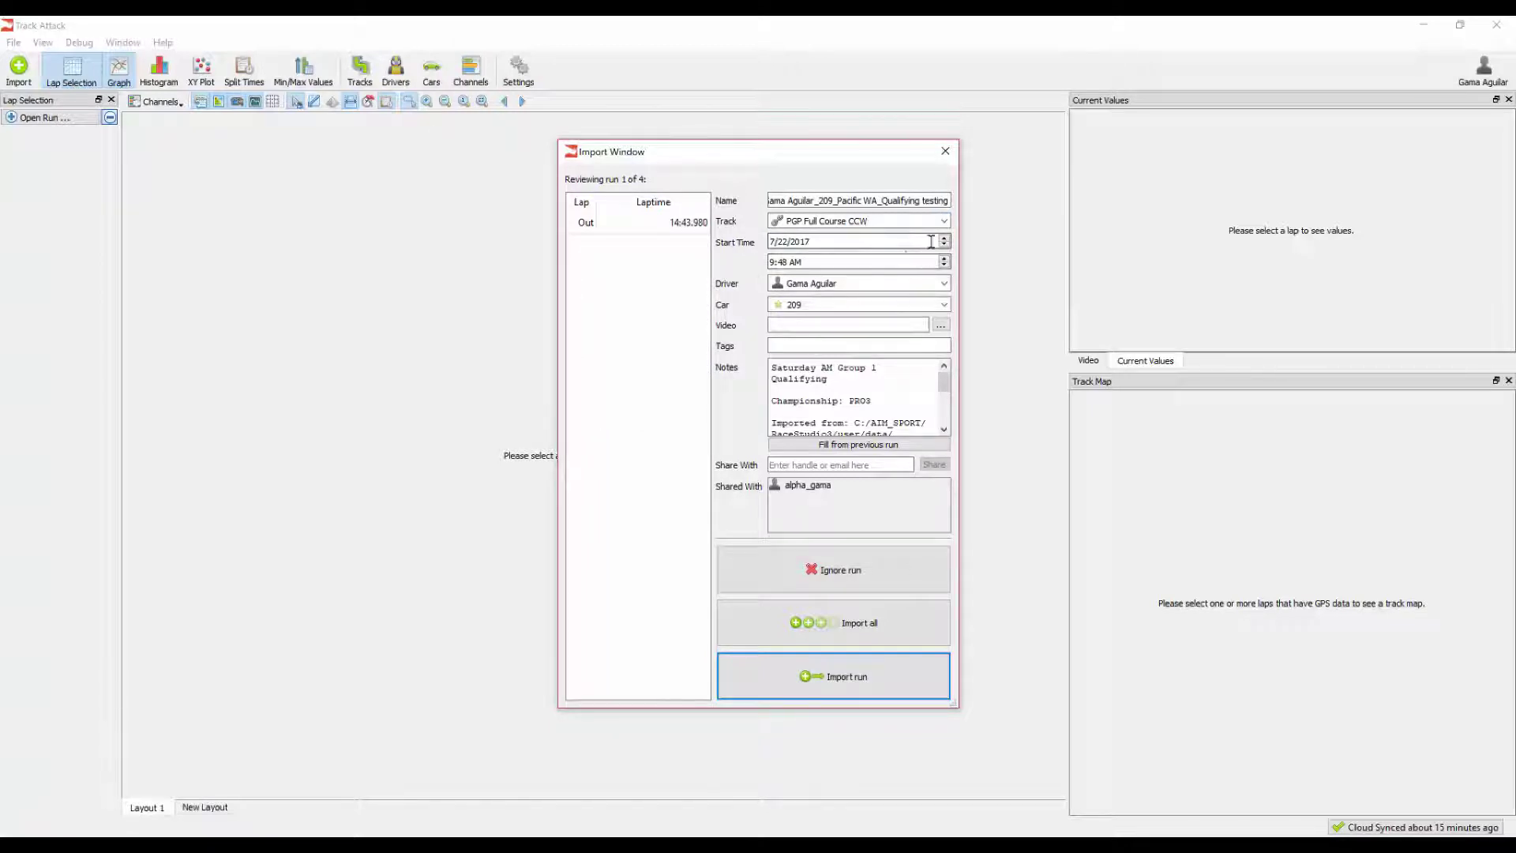
key(alt+Down)
key(Up)
key(Return)
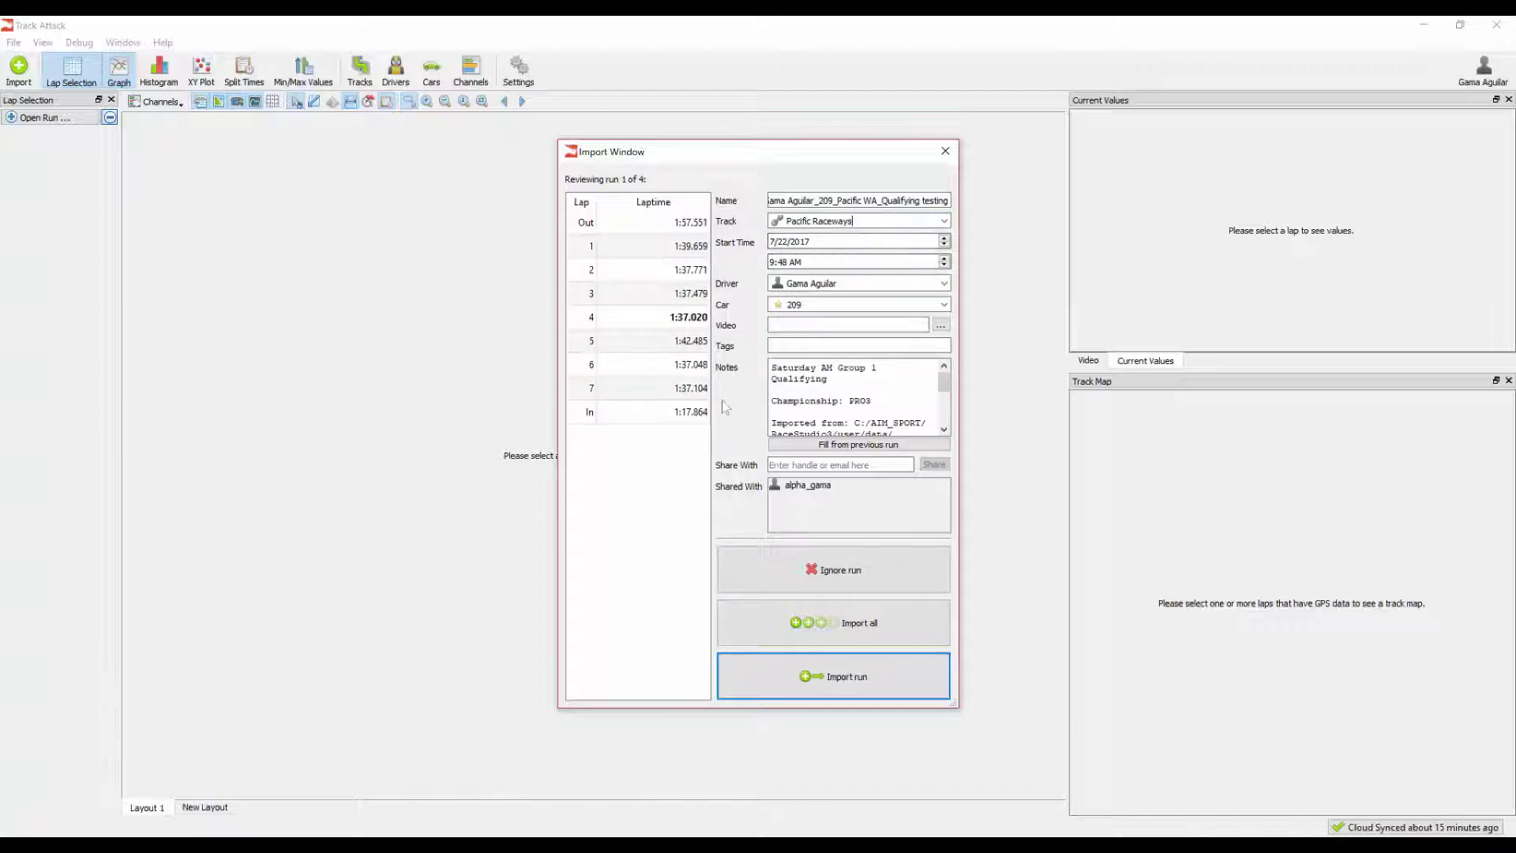
Look through the available drivers for the run and keep the assigned driver selected.
click(944, 283)
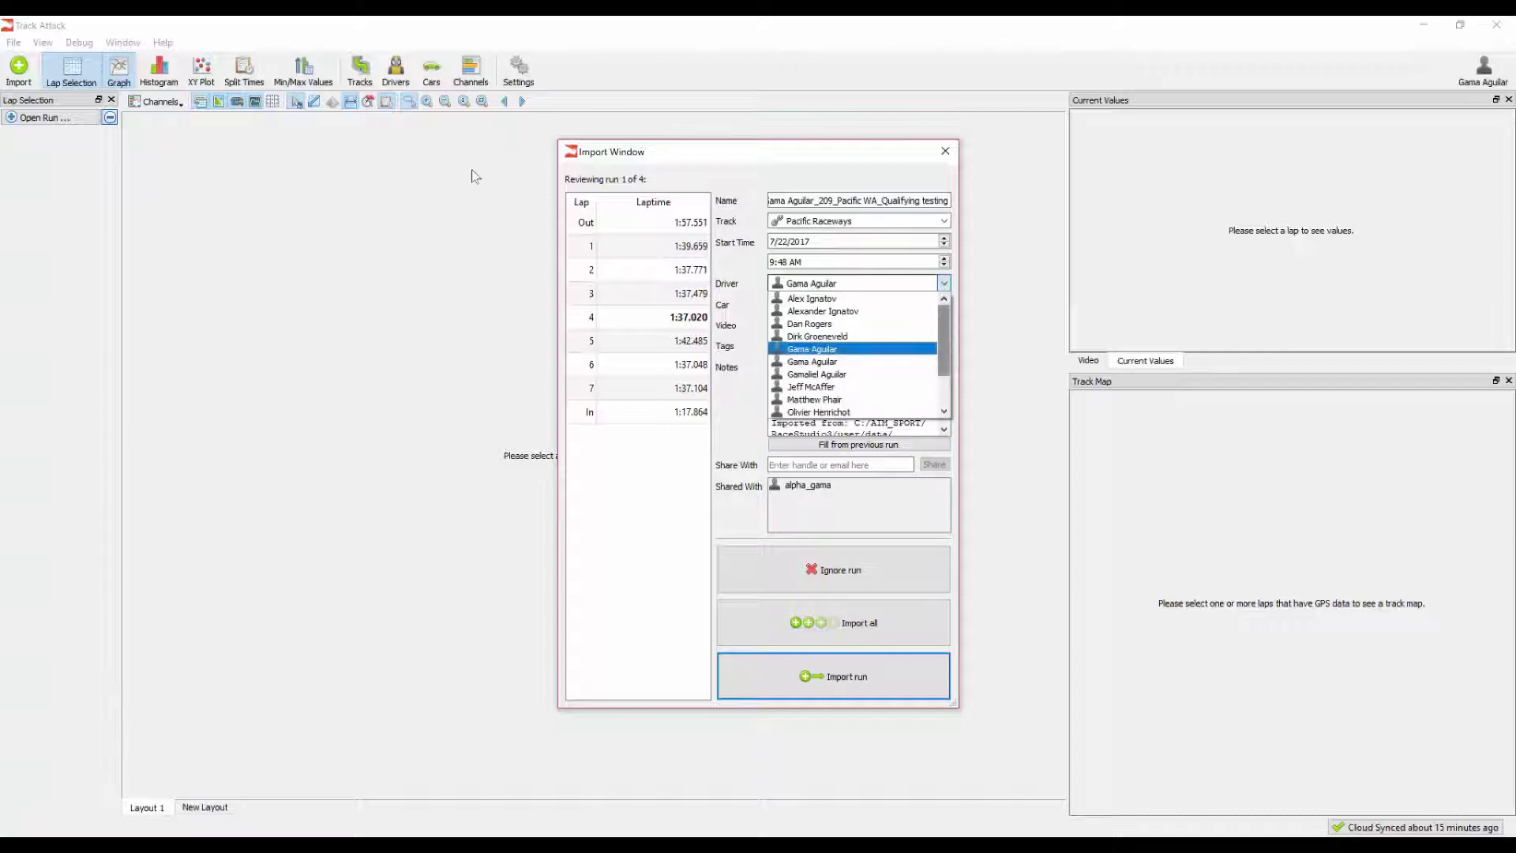
scroll(953, 361, down, 2)
scroll(956, 355, up, 1)
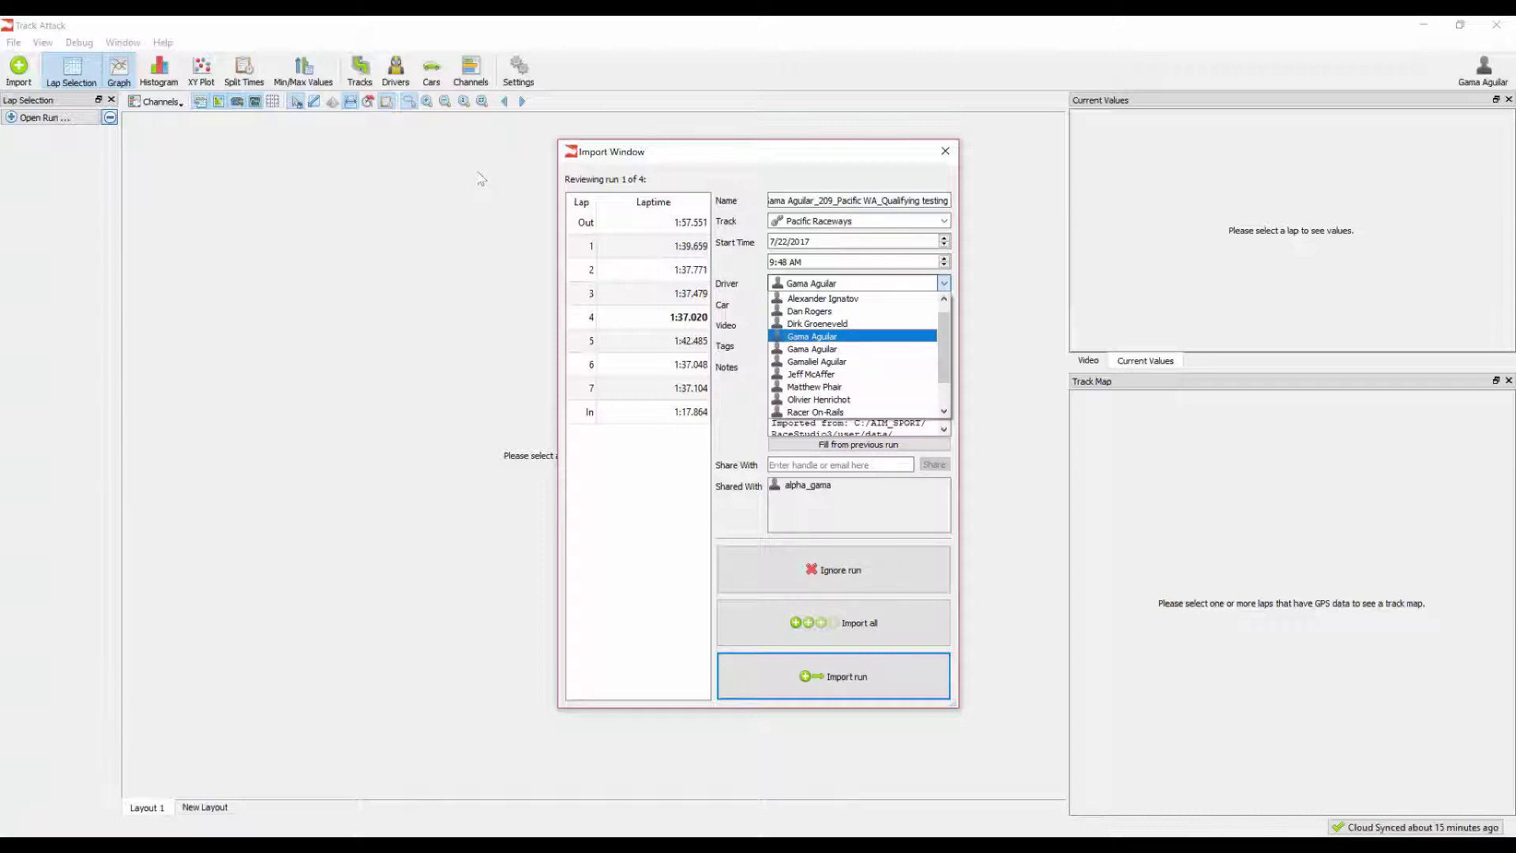
click(908, 338)
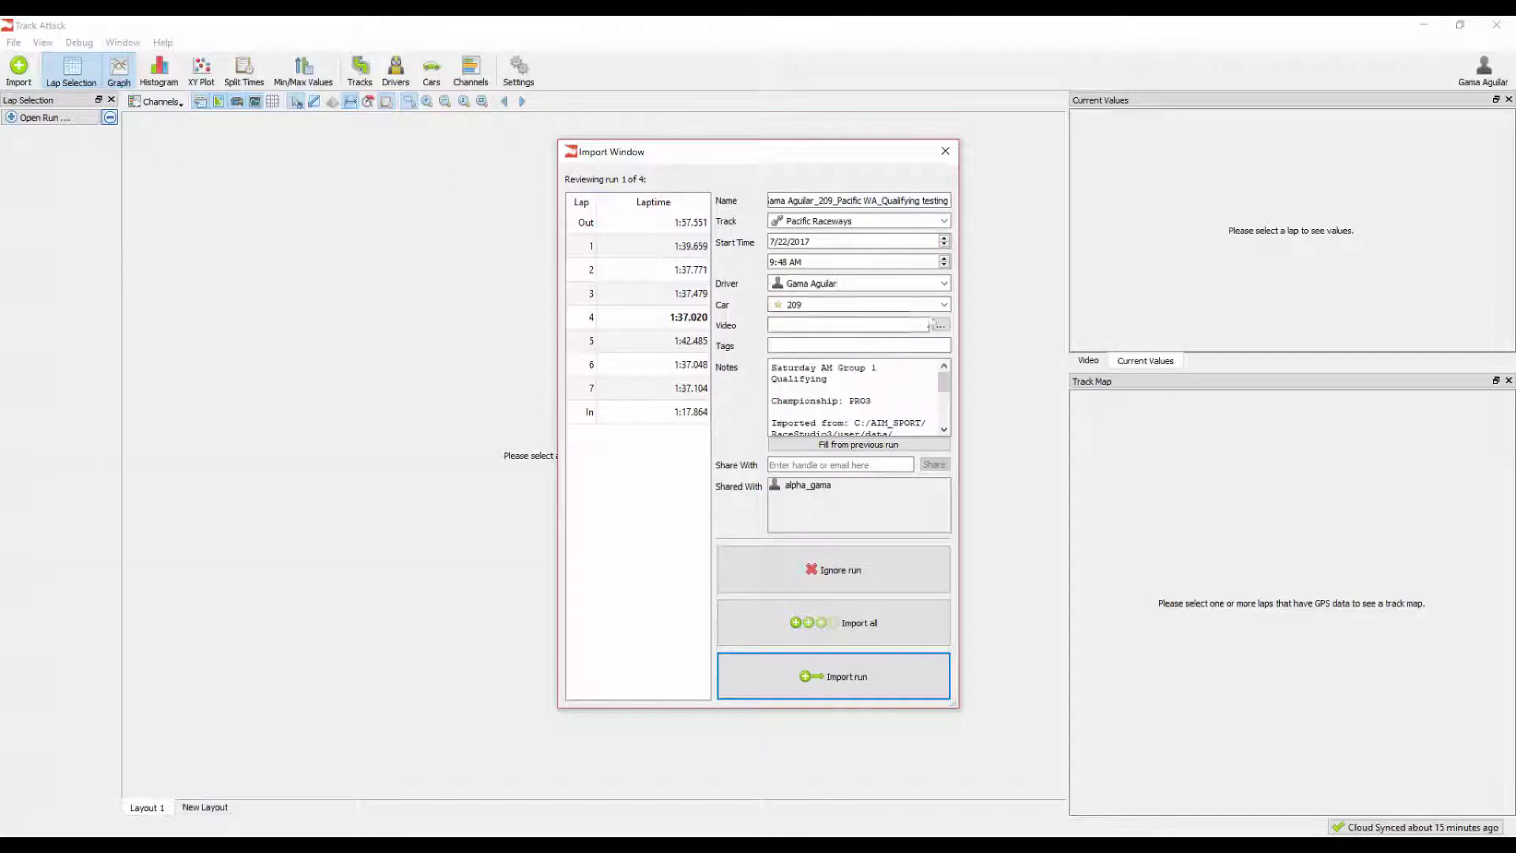
Set the run's car to Track Attack PRO3 #209.
click(944, 303)
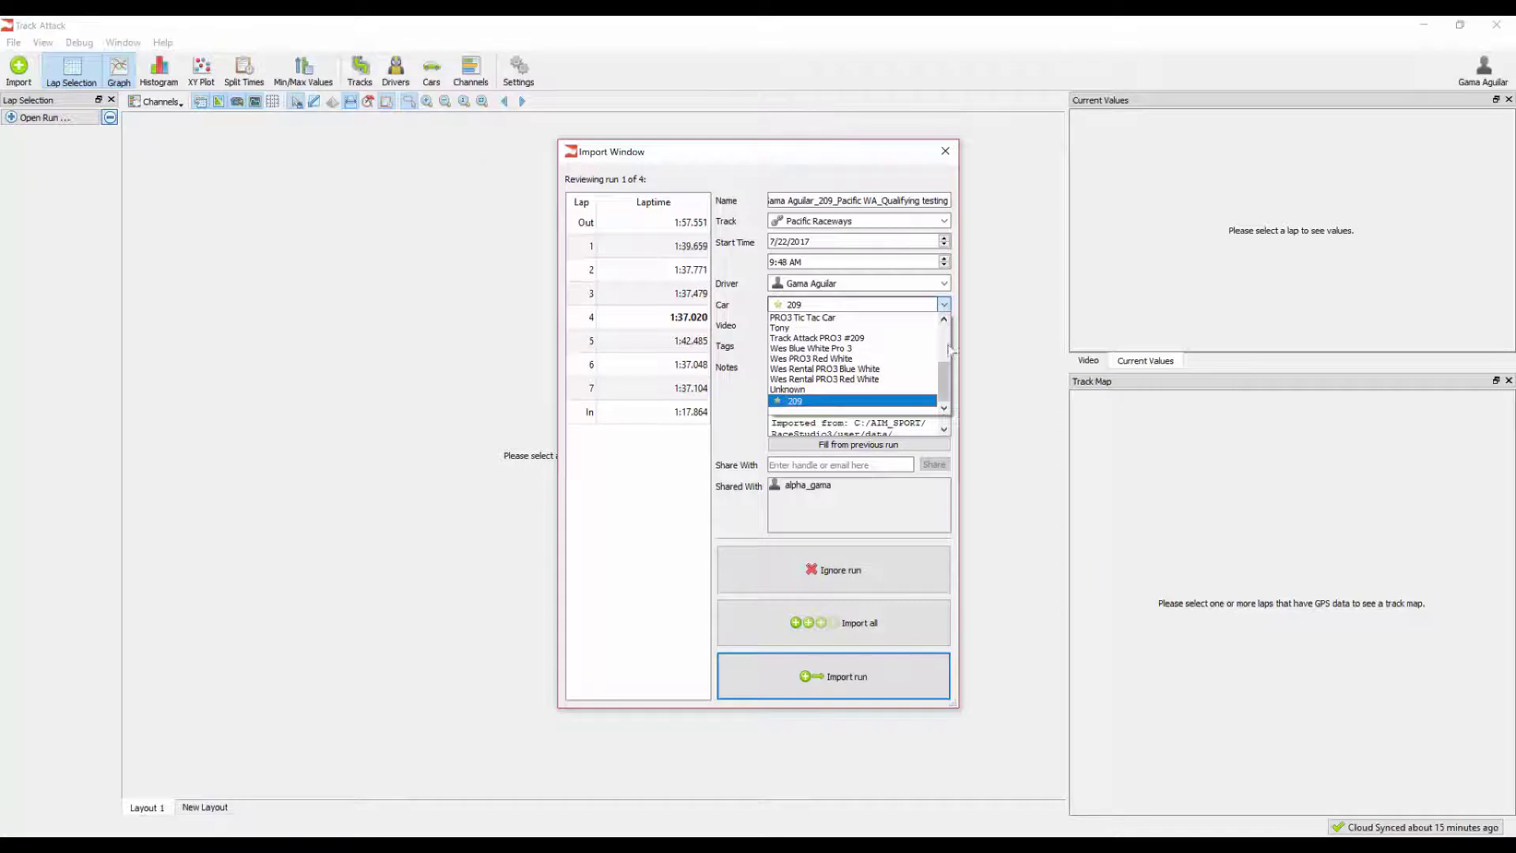
drag(949, 379, 957, 338)
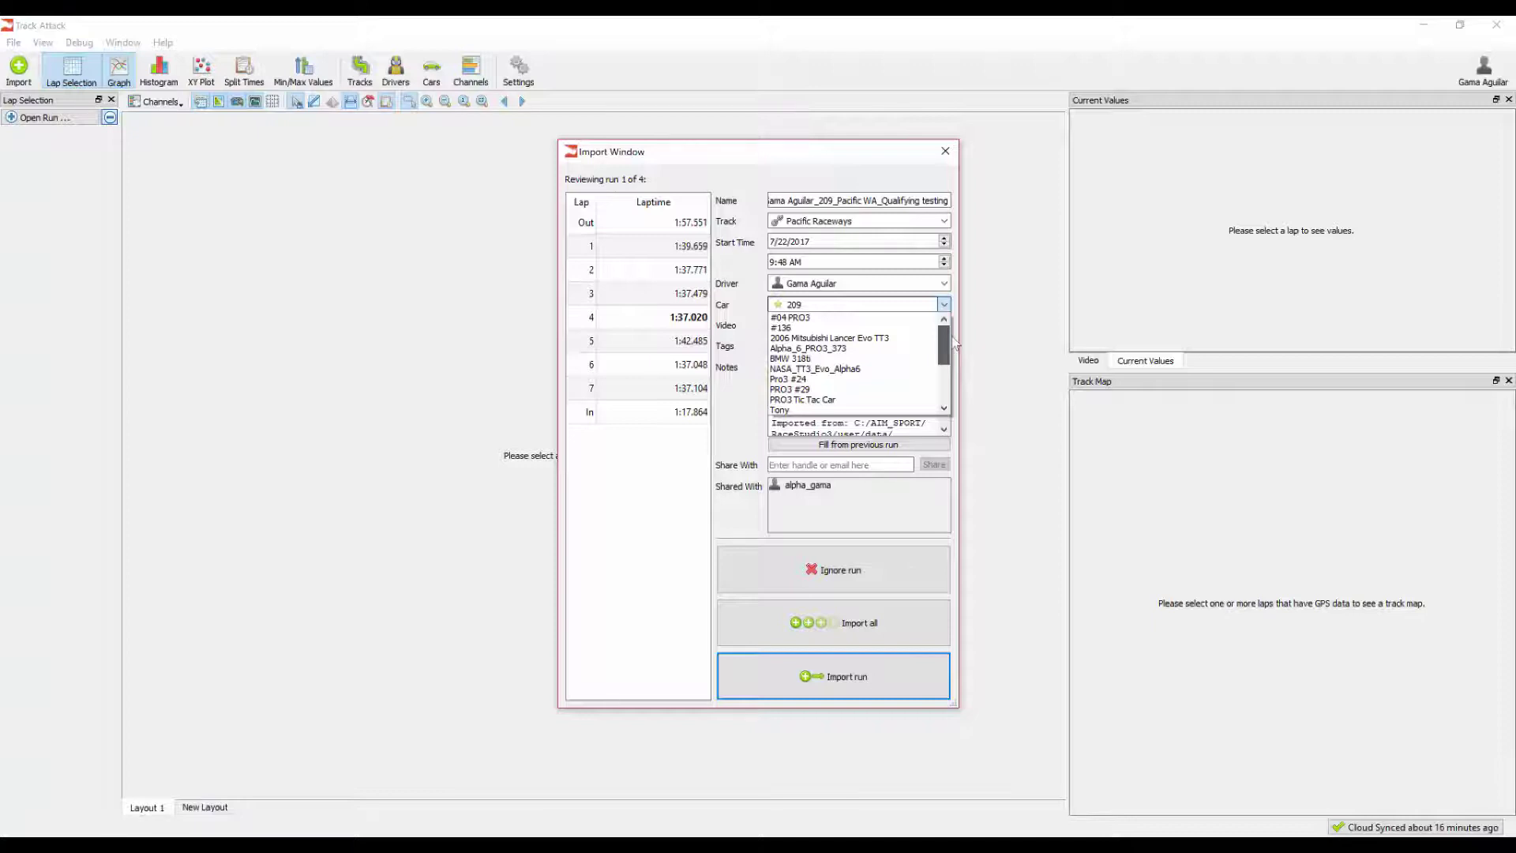
mouse_move(950, 343)
mouse_down()
mouse_move(957, 379)
mouse_move(956, 347)
mouse_up()
click(853, 405)
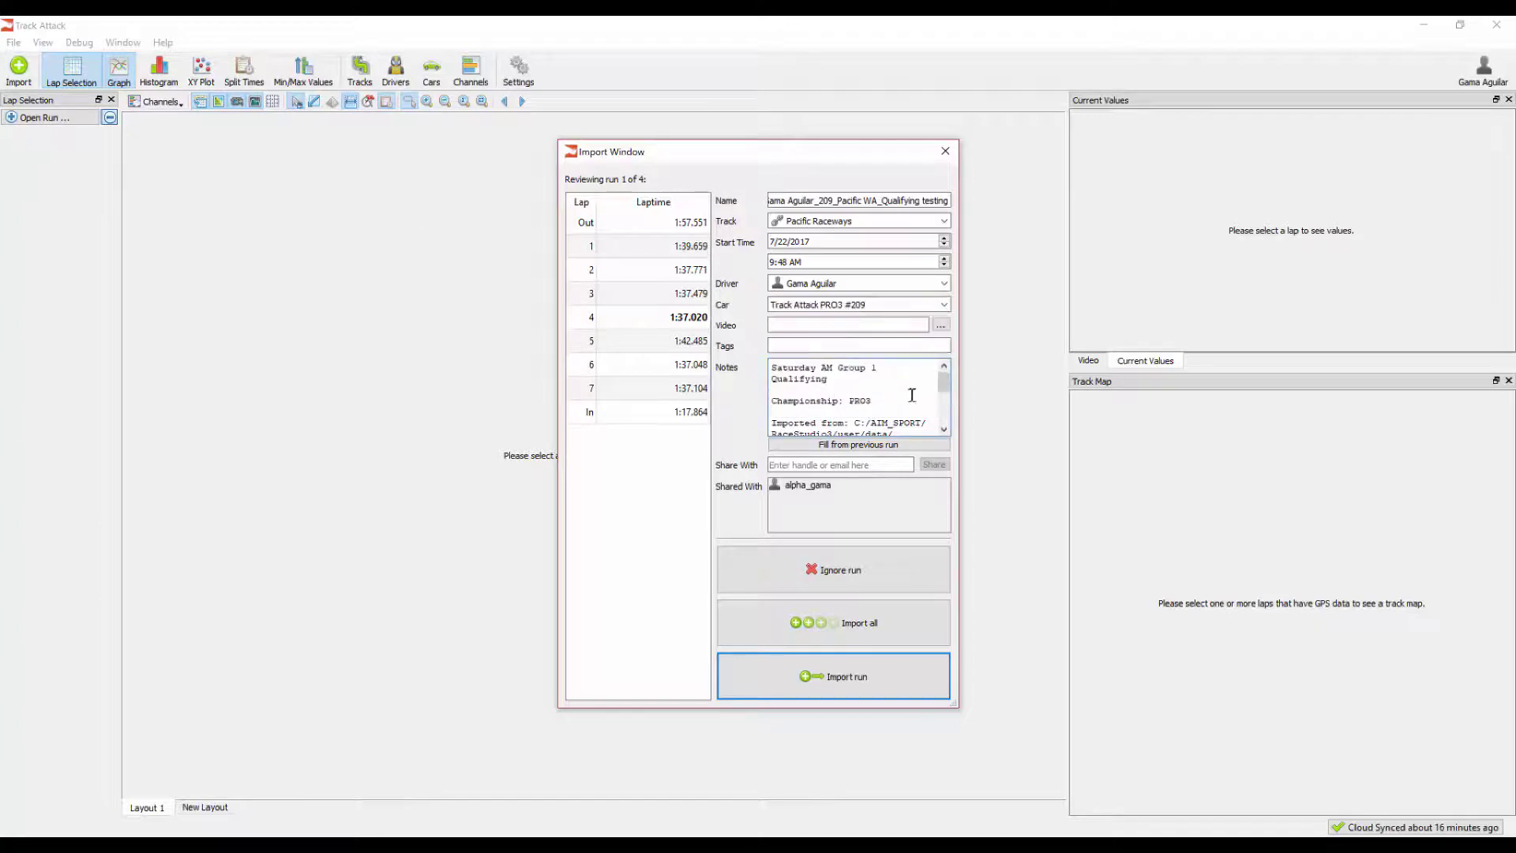
Add "Almost a personal best." after the word Qualifying in the run's notes.
click(944, 392)
drag(943, 391, 474, 197)
text(Almost a personal best.)
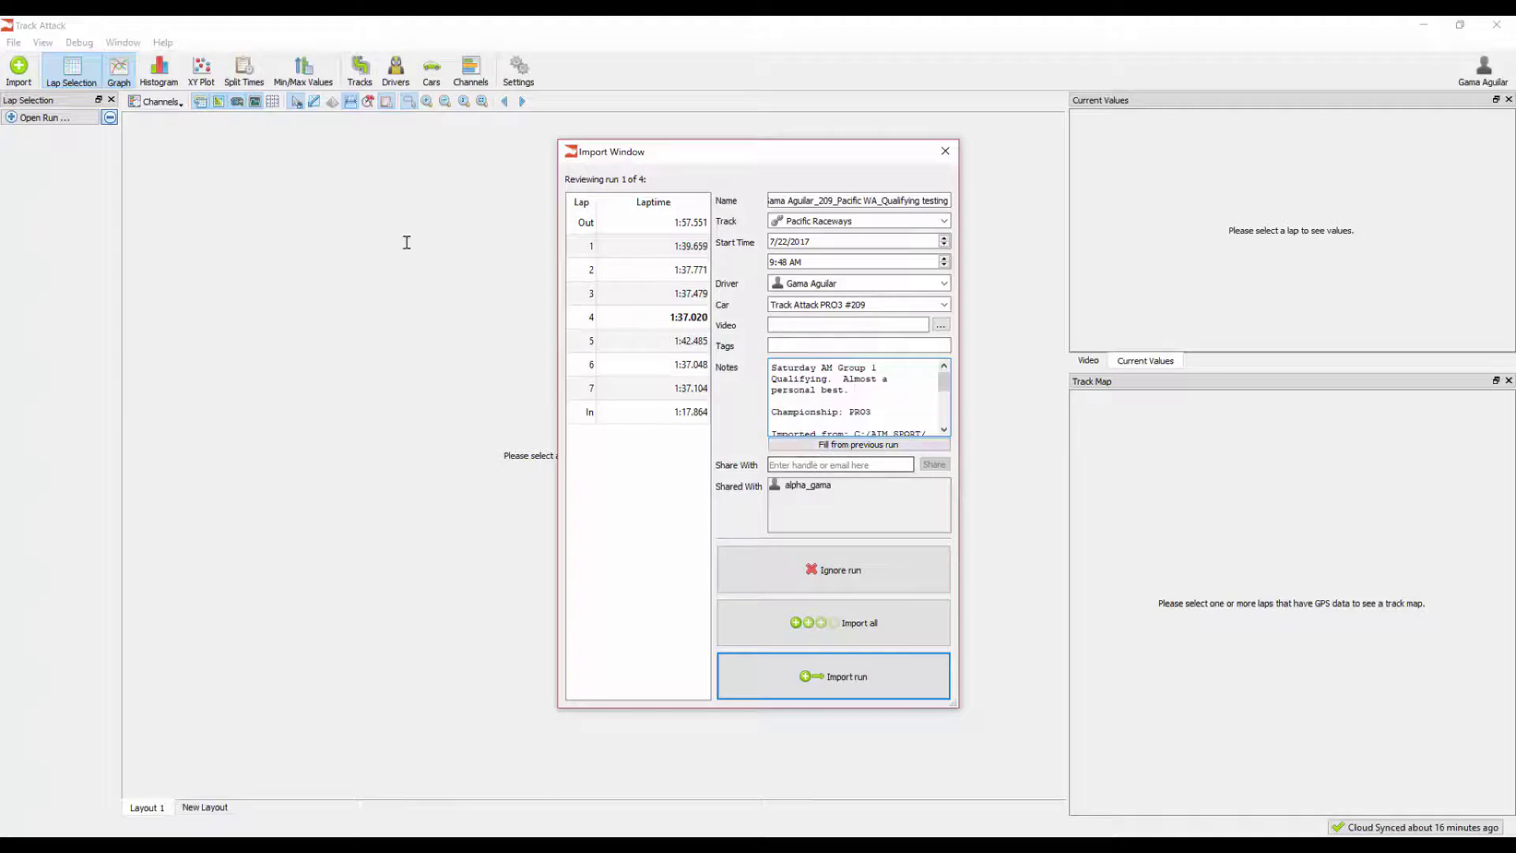
Share the run with another user by entering that person's handle.
click(786, 467)
text(alex)
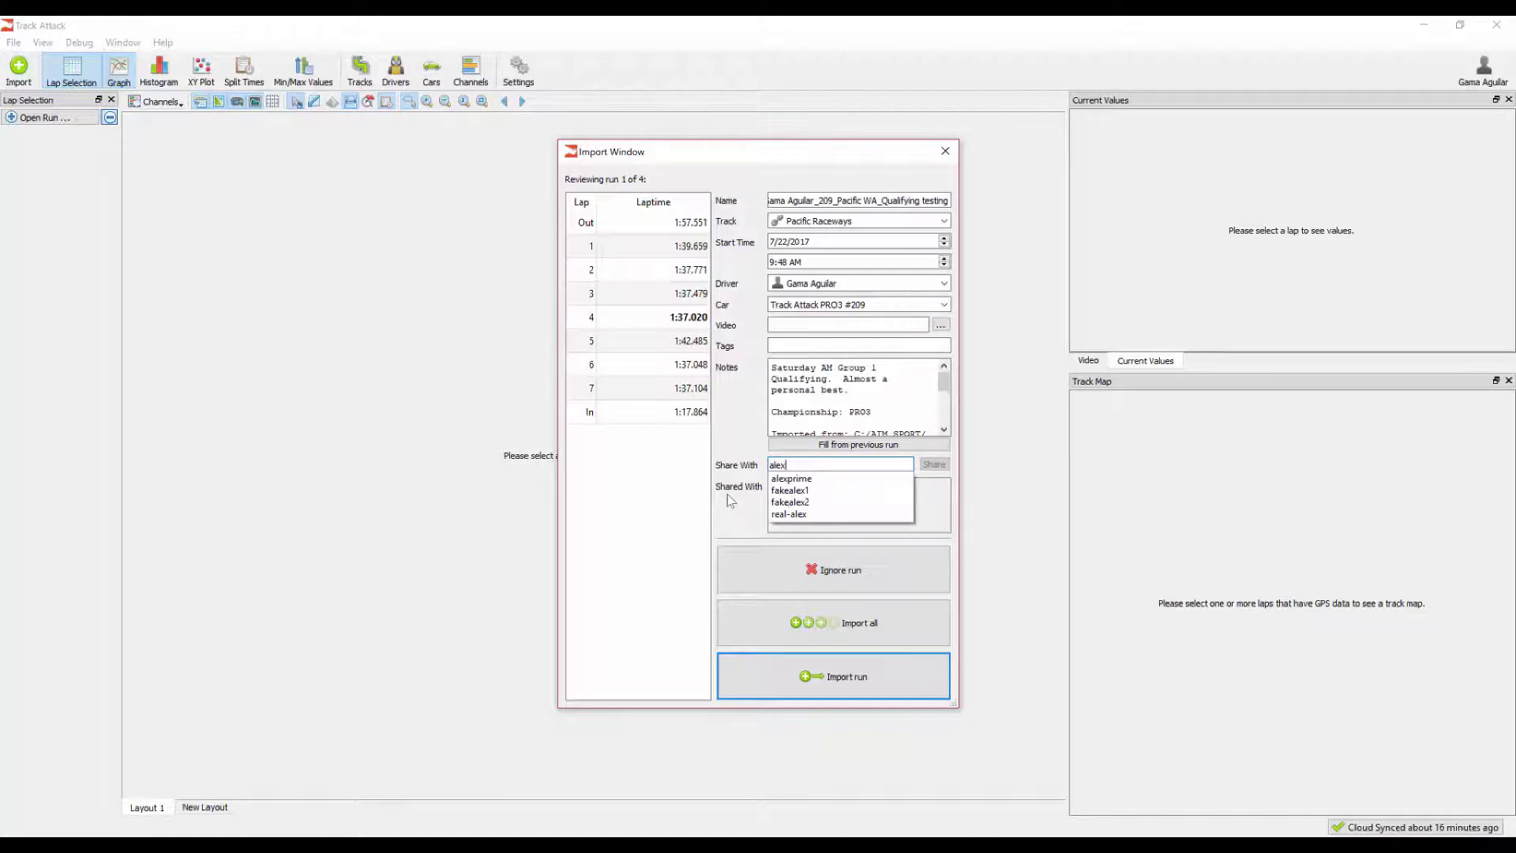
text(prime)
click(943, 466)
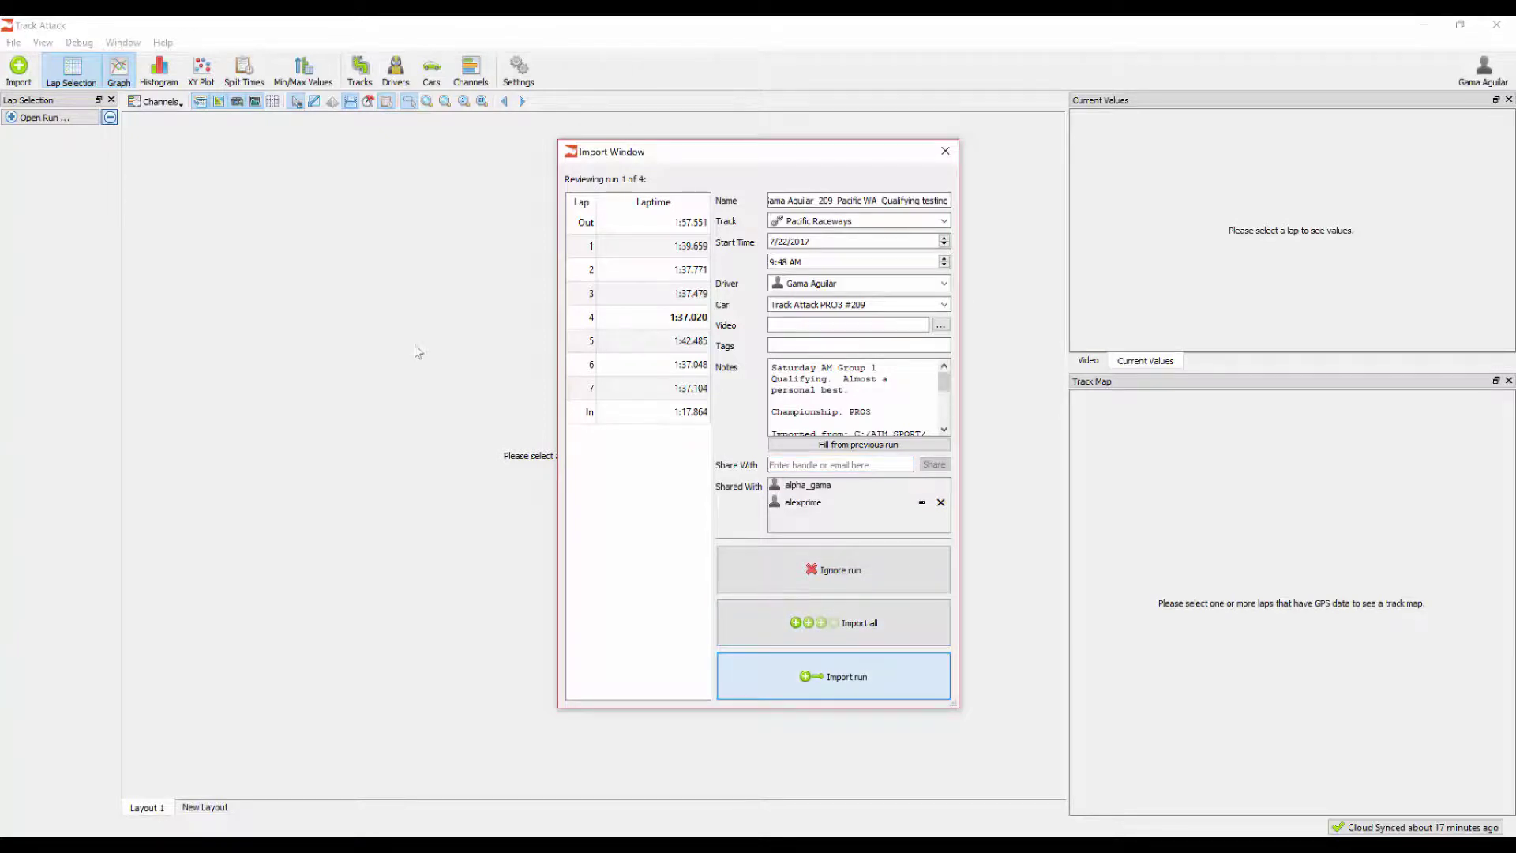
Import the reviewed first run and all the remaining runs of the batch.
key(Return)
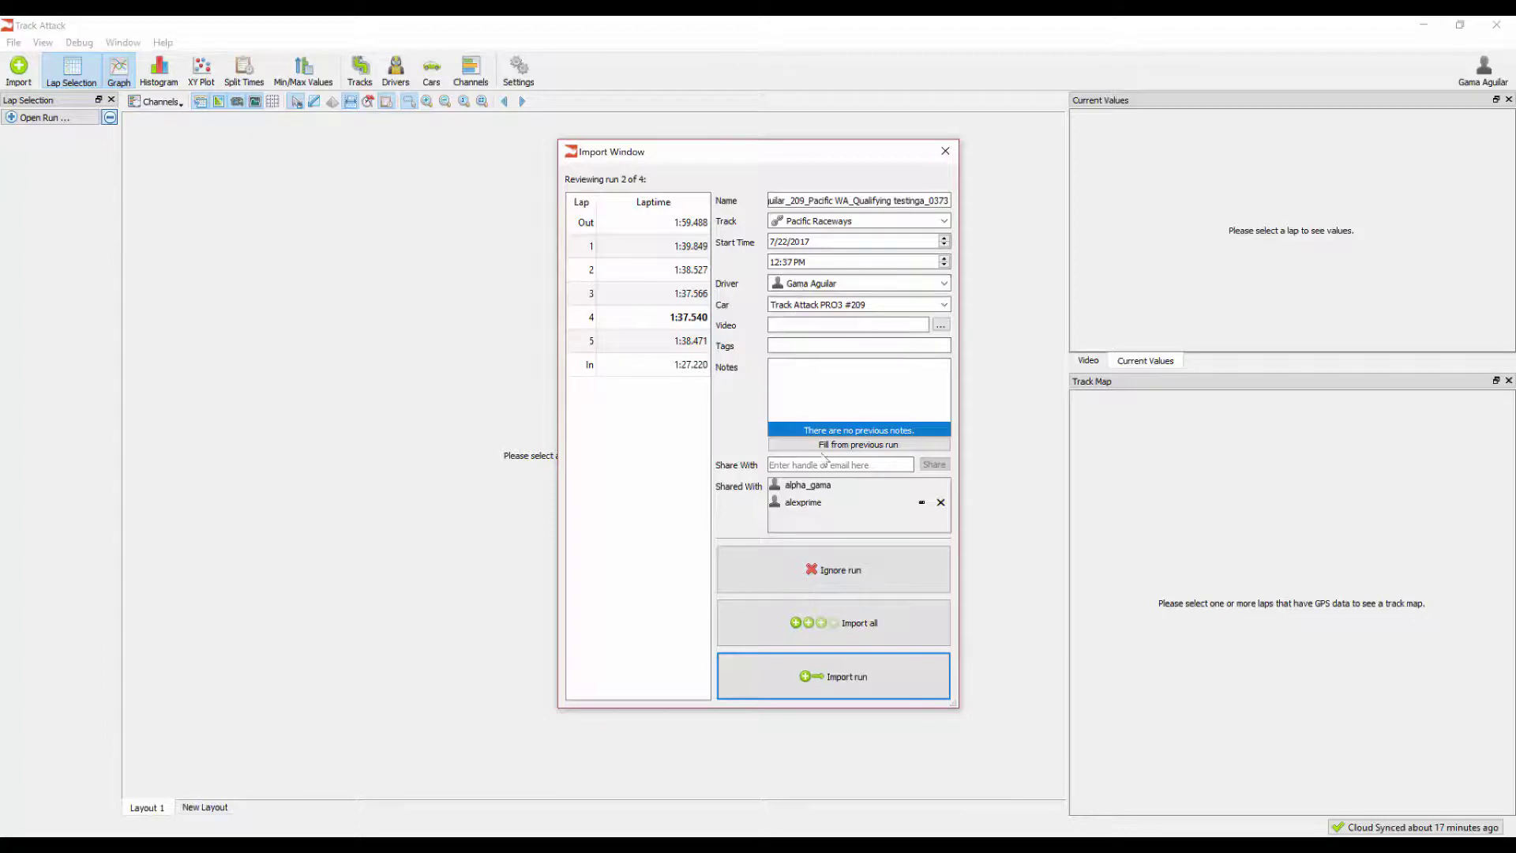
click(852, 613)
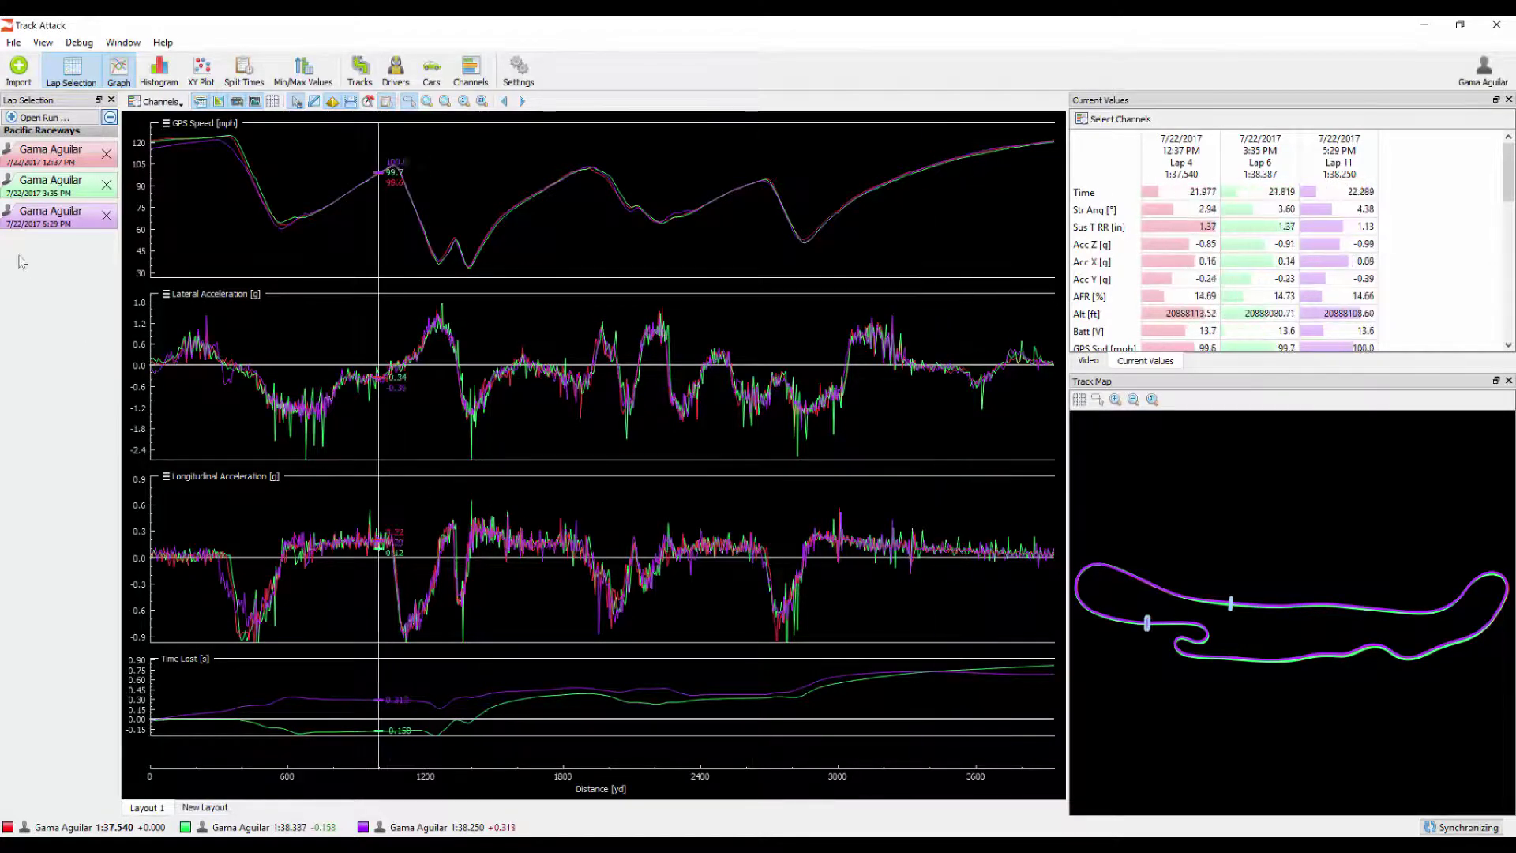
Add the Brake Pressure and RPM channels to the graph of the imported runs.
mouse_move(30, 158)
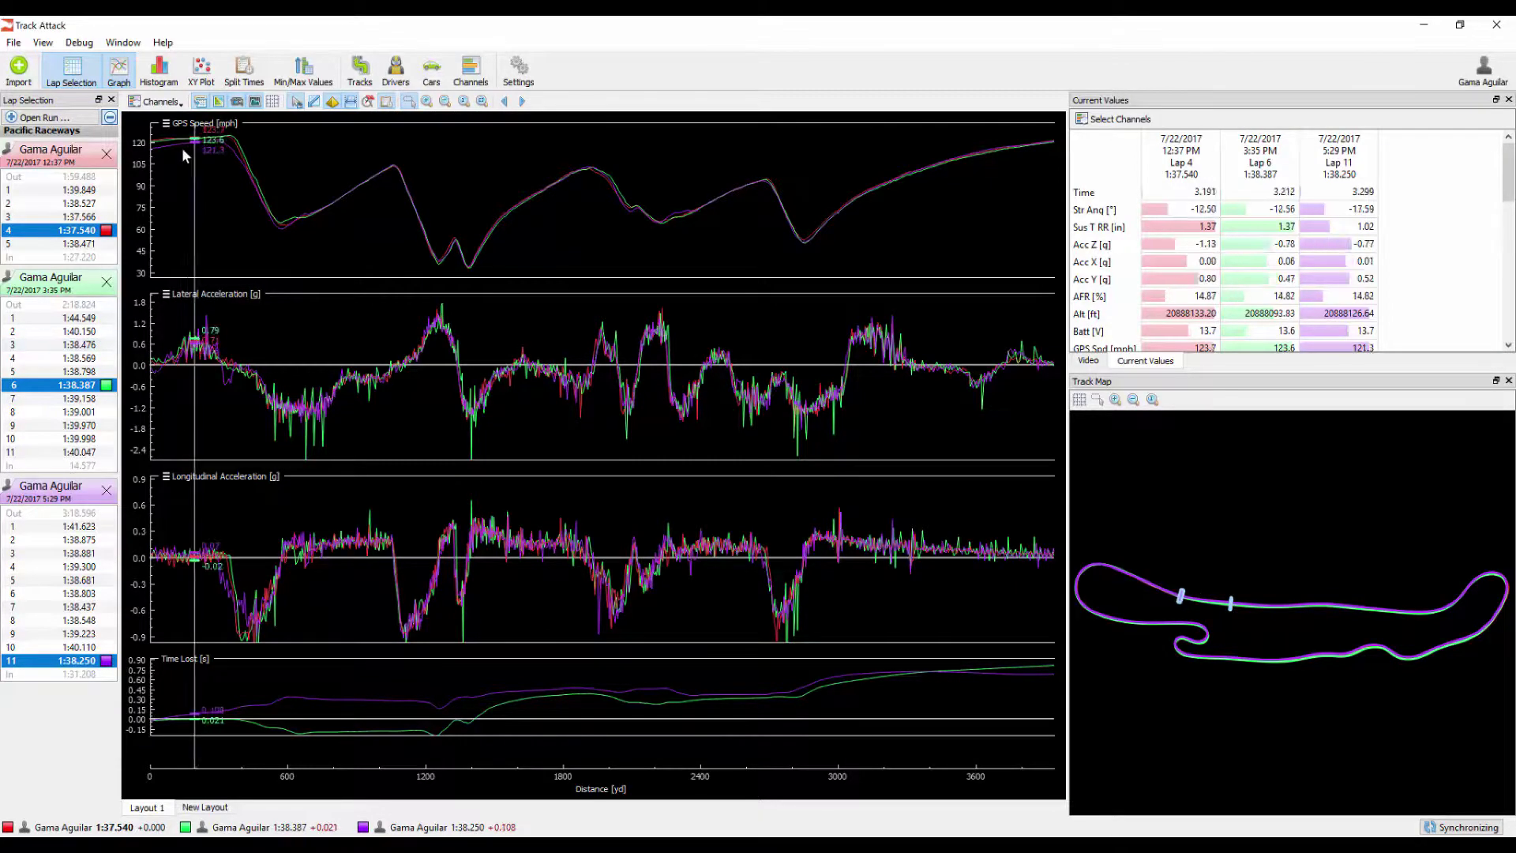
click(155, 102)
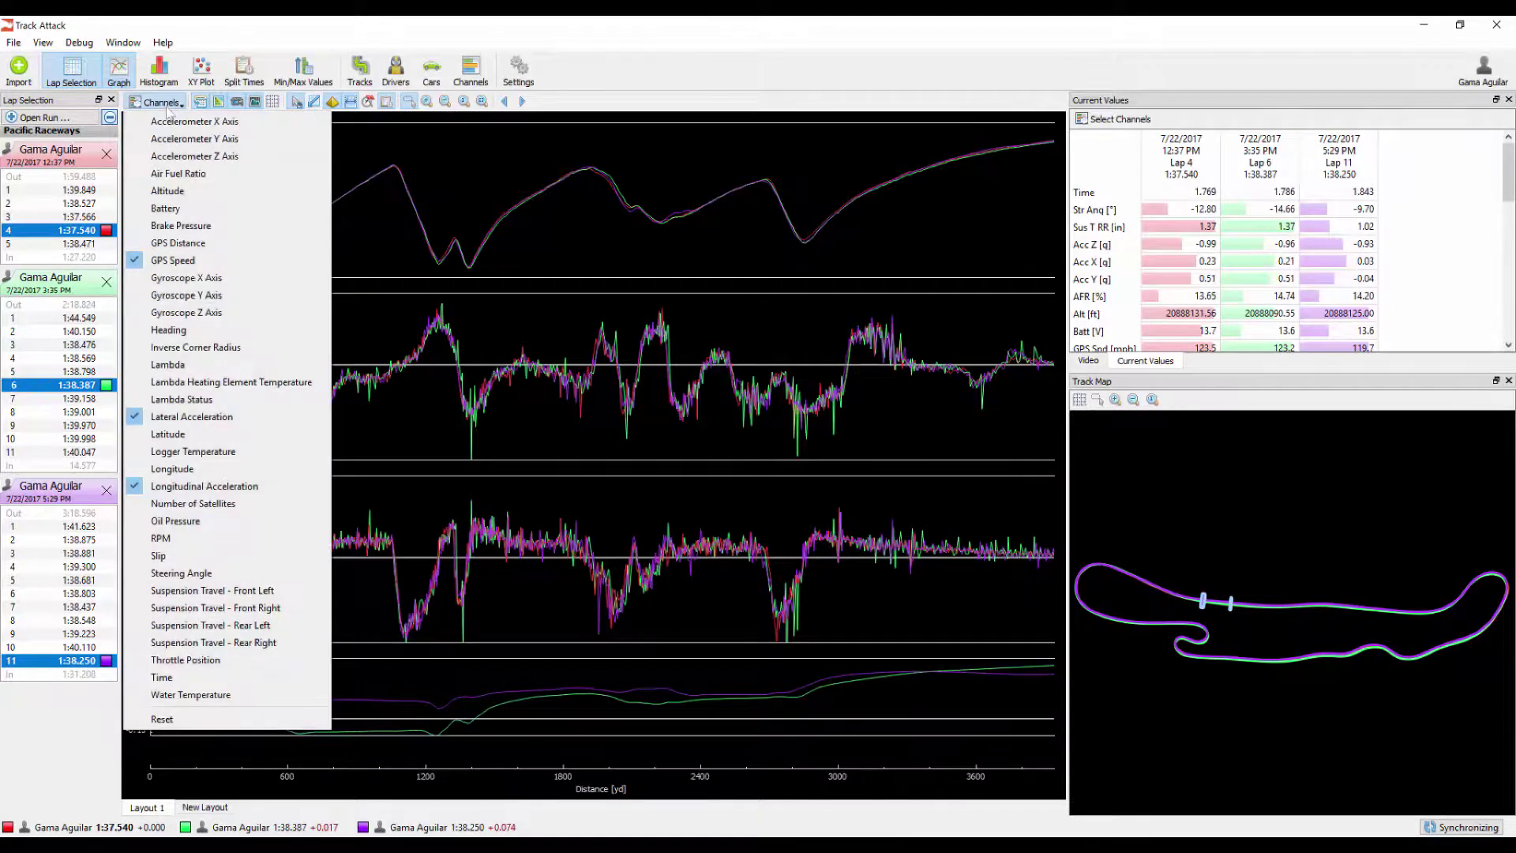
click(183, 226)
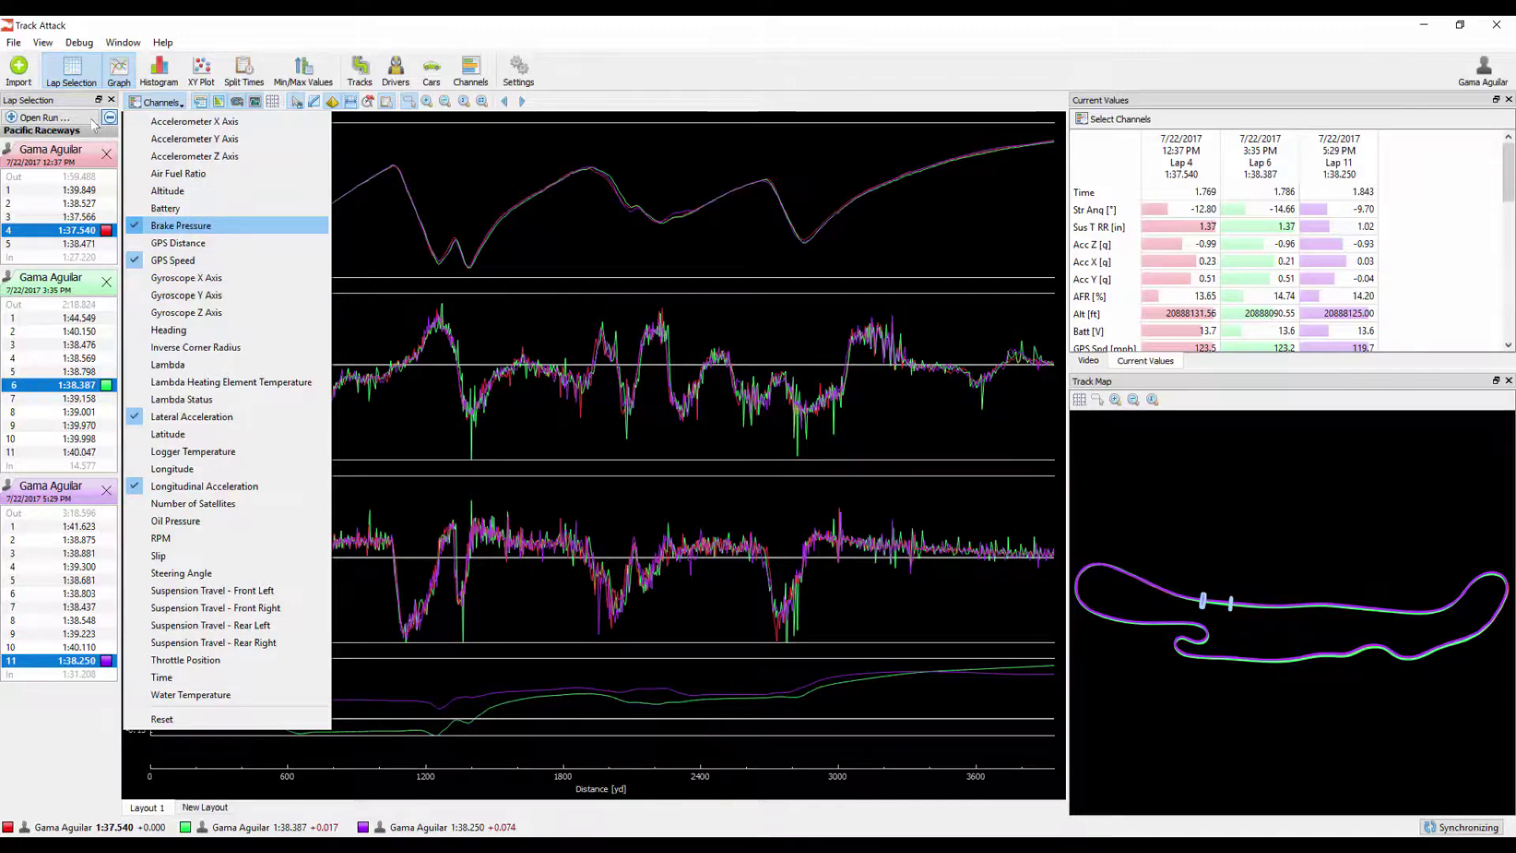
click(182, 538)
click(337, 533)
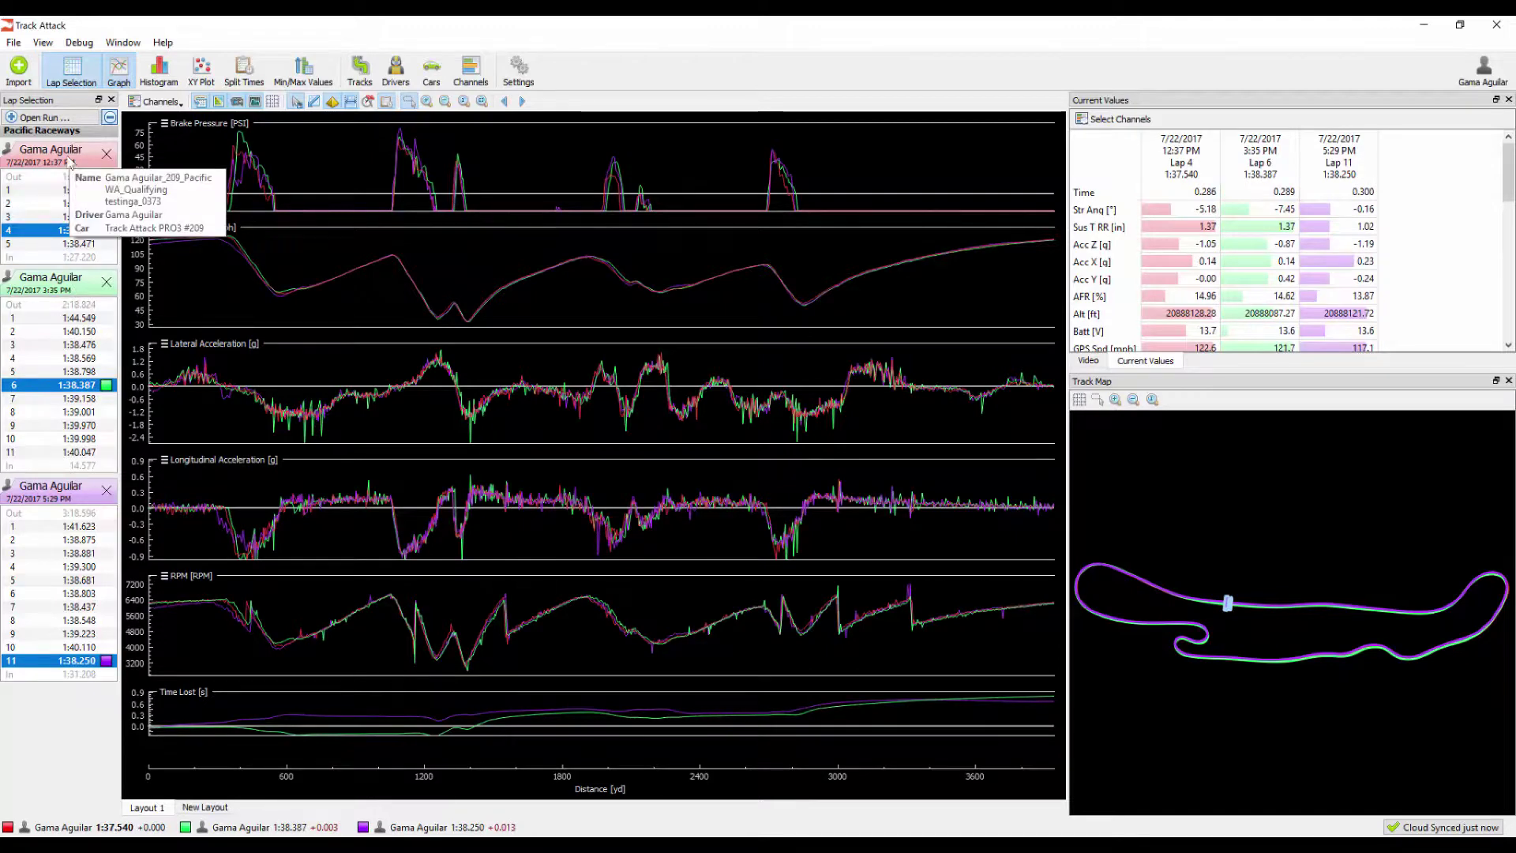
Open the properties of the 7/22/2017 12:37 PM run for editing.
right_click(70, 161)
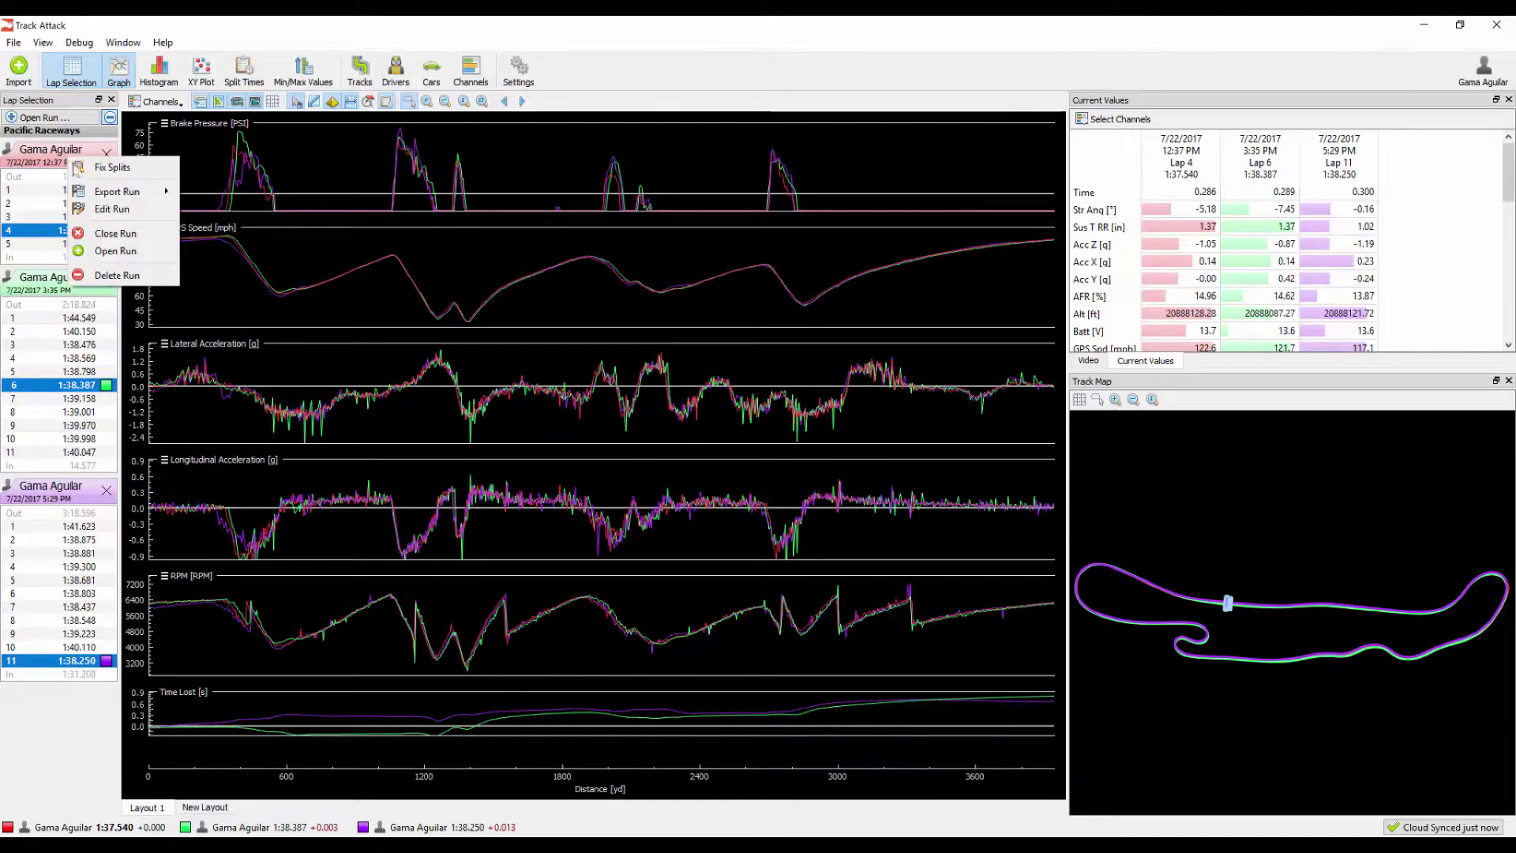
click(112, 209)
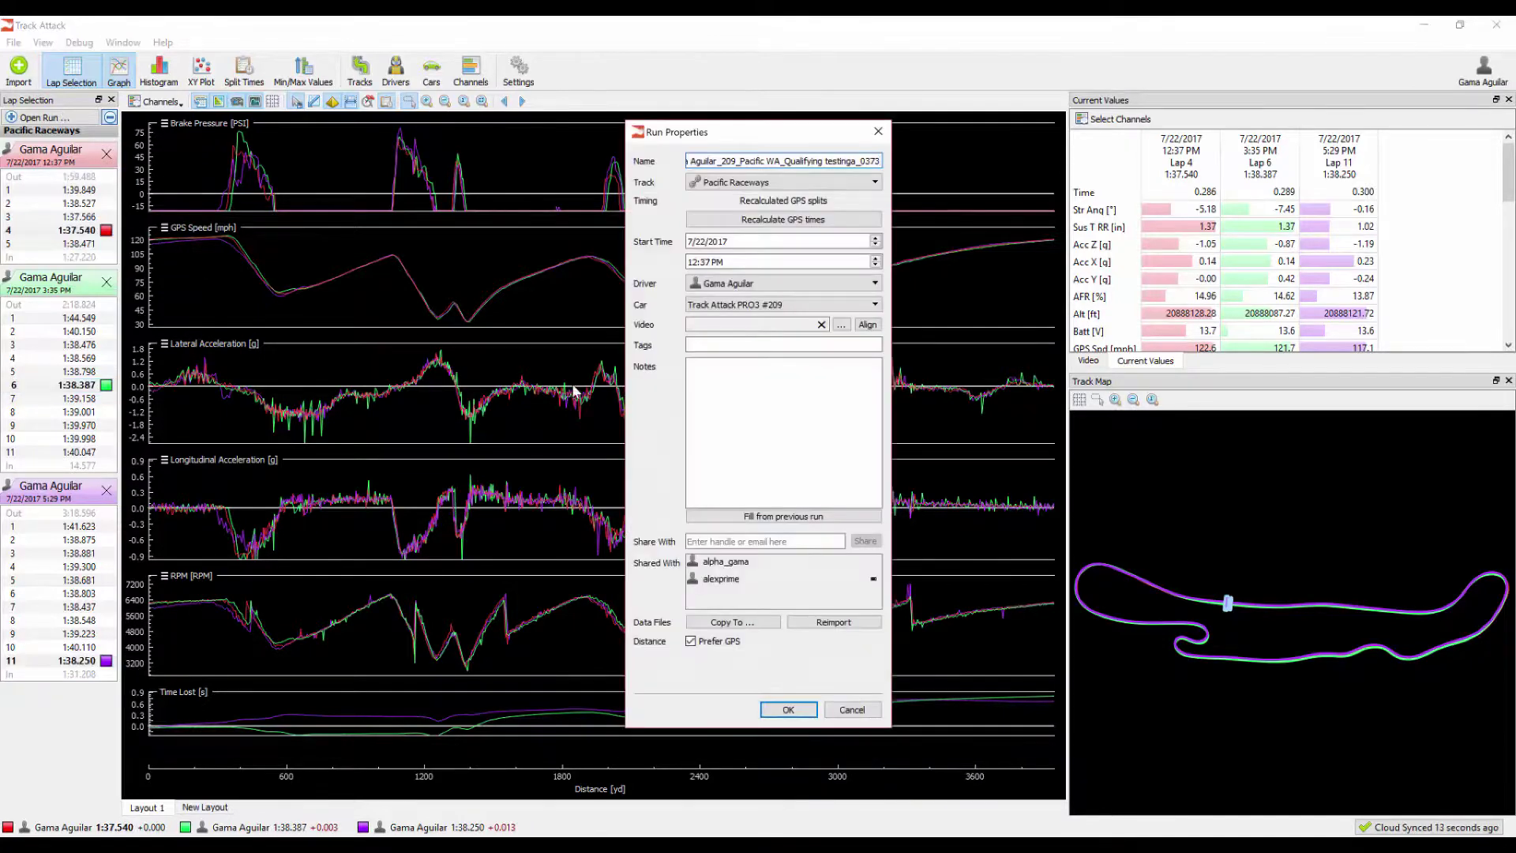